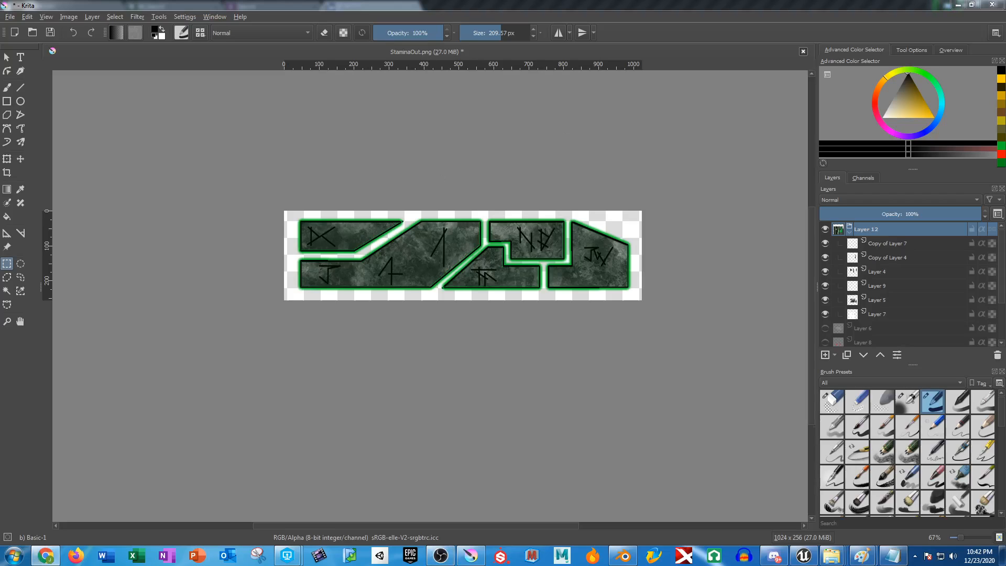
# Switch to the web browser, open krita.org and go to the 64-bit Windows installer on its download page.
pyautogui.click(45, 555)
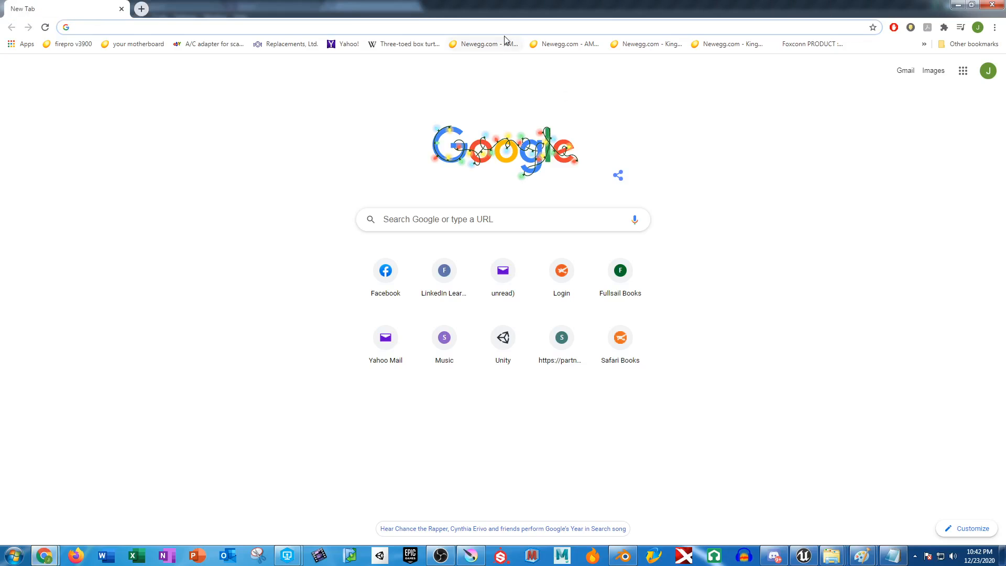
pyautogui.click(508, 26)
pyautogui.write('krita.org')
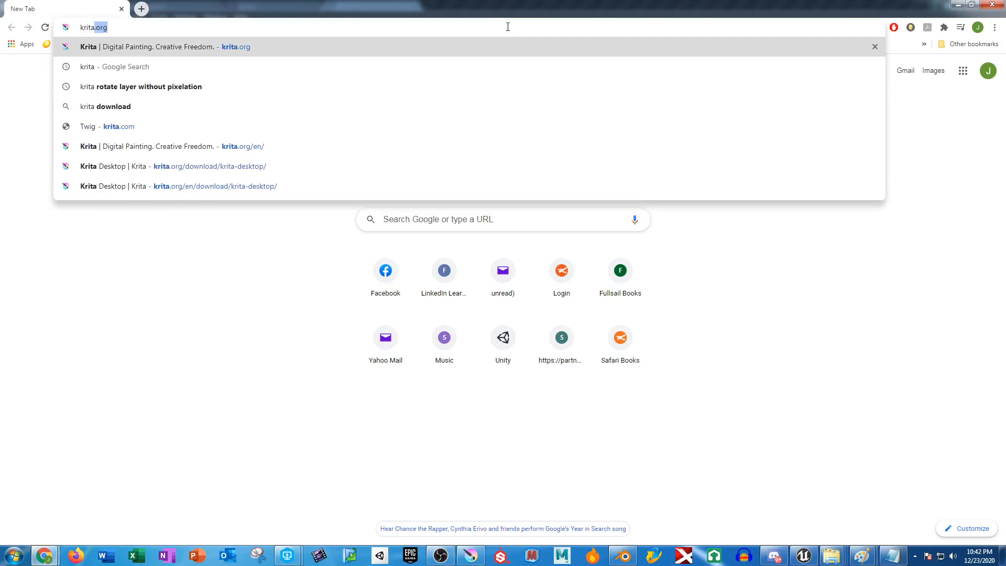
pyautogui.press('Return')
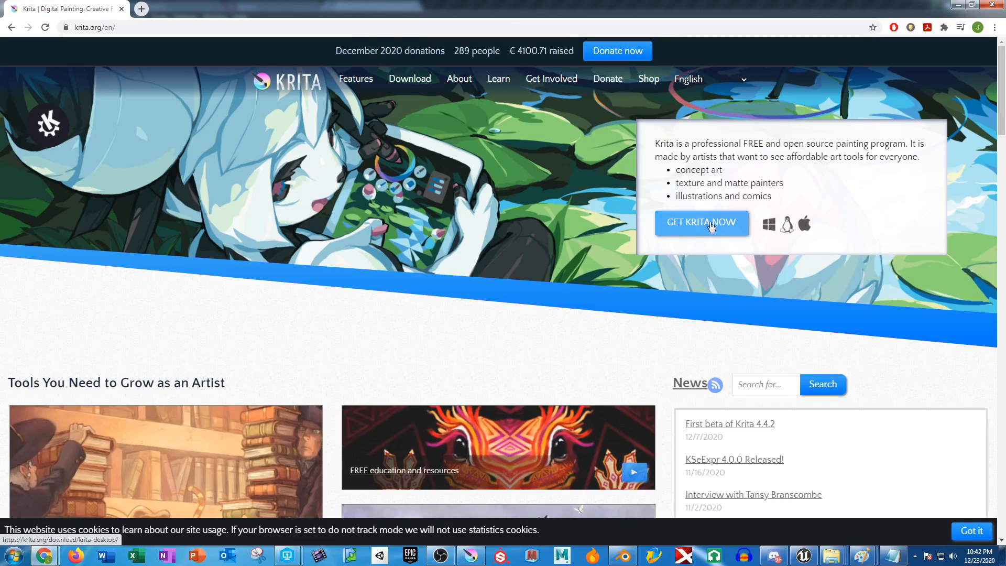
pyautogui.click(705, 228)
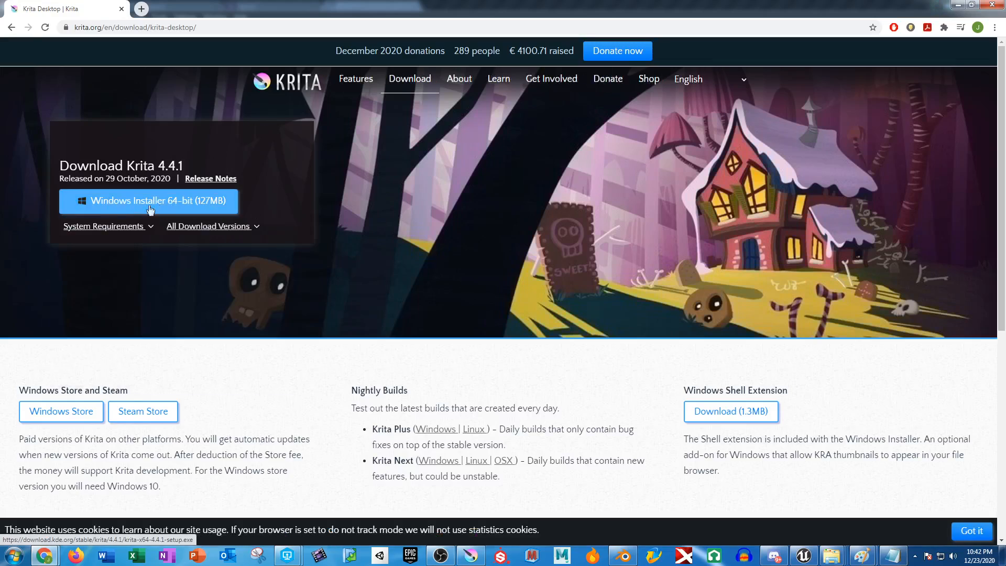
pyautogui.click(151, 208)
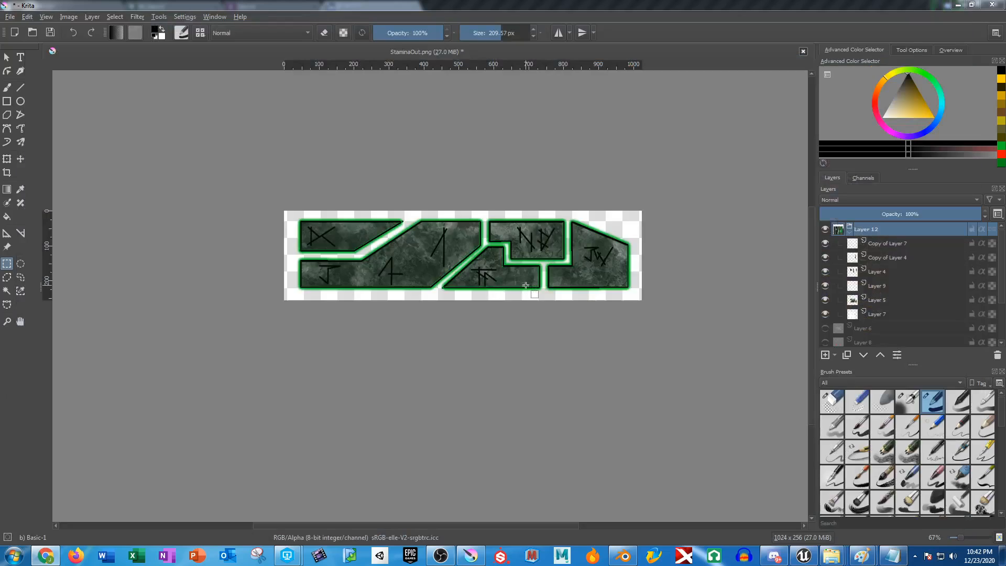
# Select the layers from Copy of Layer 7 to Layer 7, then collapse and select the Layer 12 group.
pyautogui.click(888, 244)
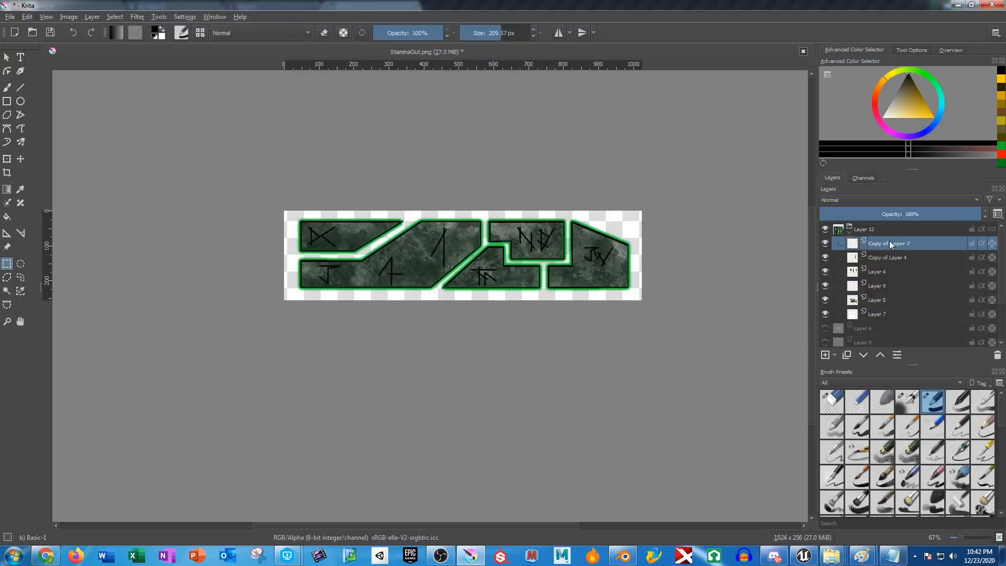
pyautogui.keyDown('shift'); pyautogui.click(880, 313); pyautogui.keyUp('shift')
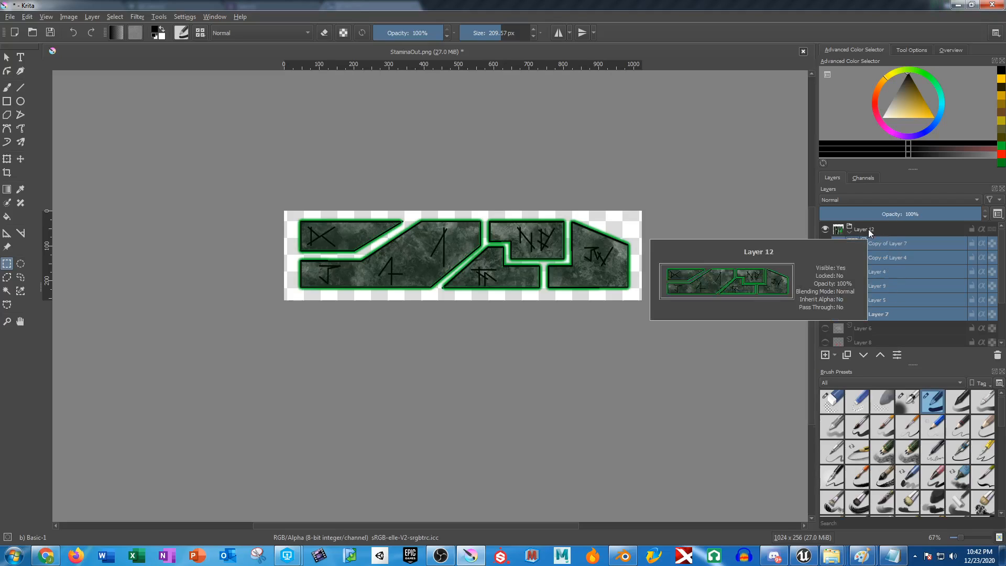
pyautogui.click(852, 230)
pyautogui.click(851, 234)
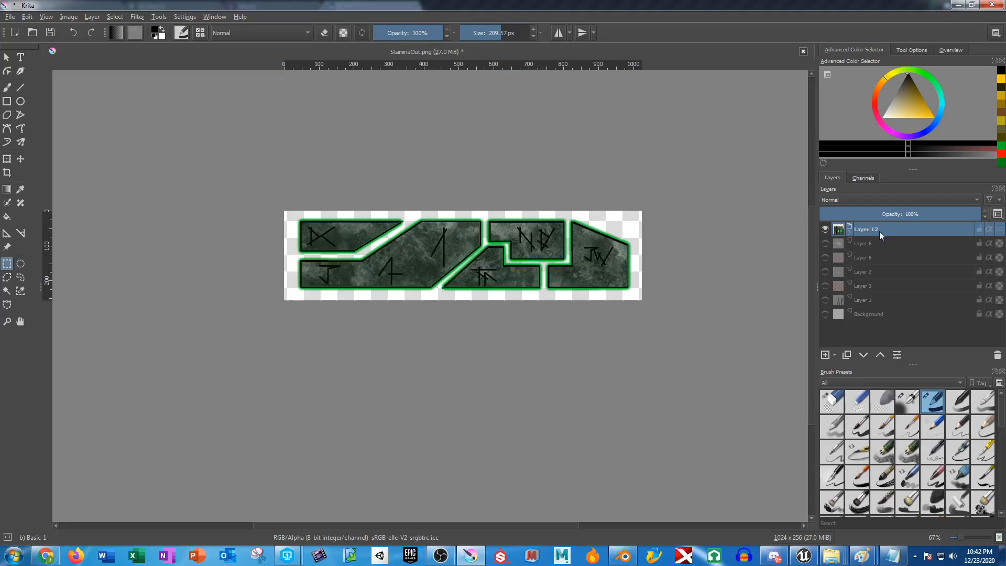
# Try mirroring the Layer 12 group horizontally, and undo the mirroring.
pyautogui.click(114, 17)
pyautogui.moveTo(92, 17)
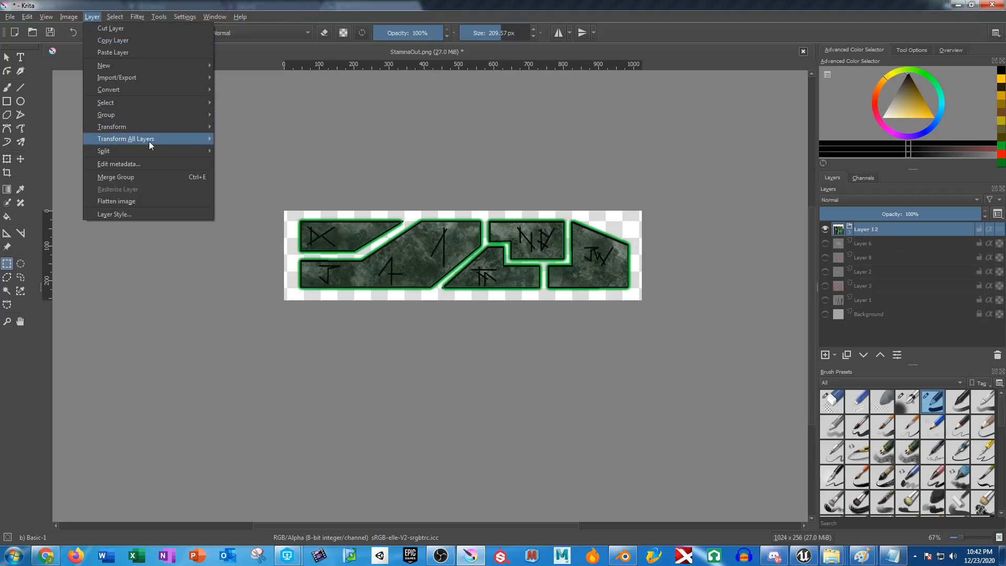
pyautogui.moveTo(155, 127)
pyautogui.click(262, 128)
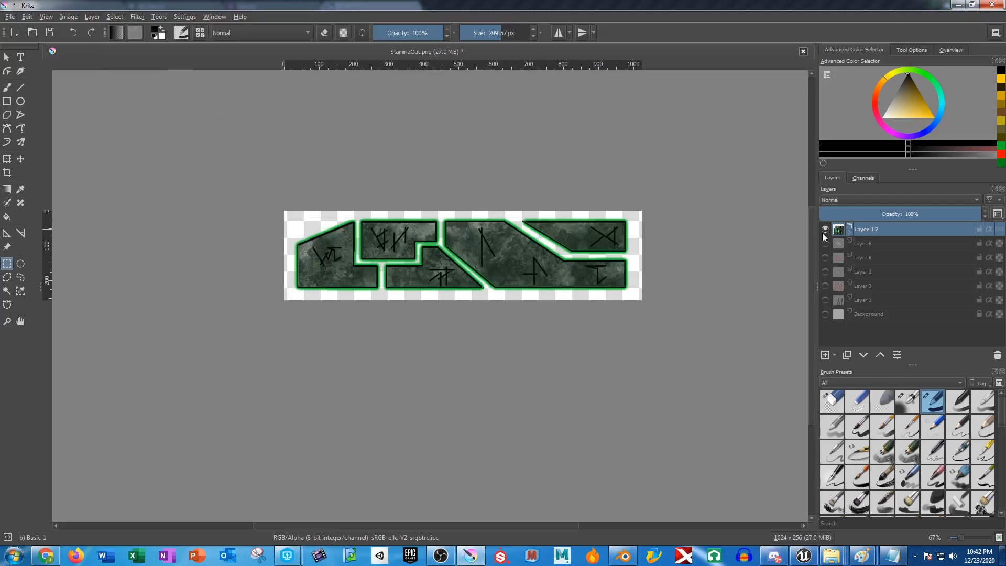
pyautogui.hotkey('ctrl', 'z')
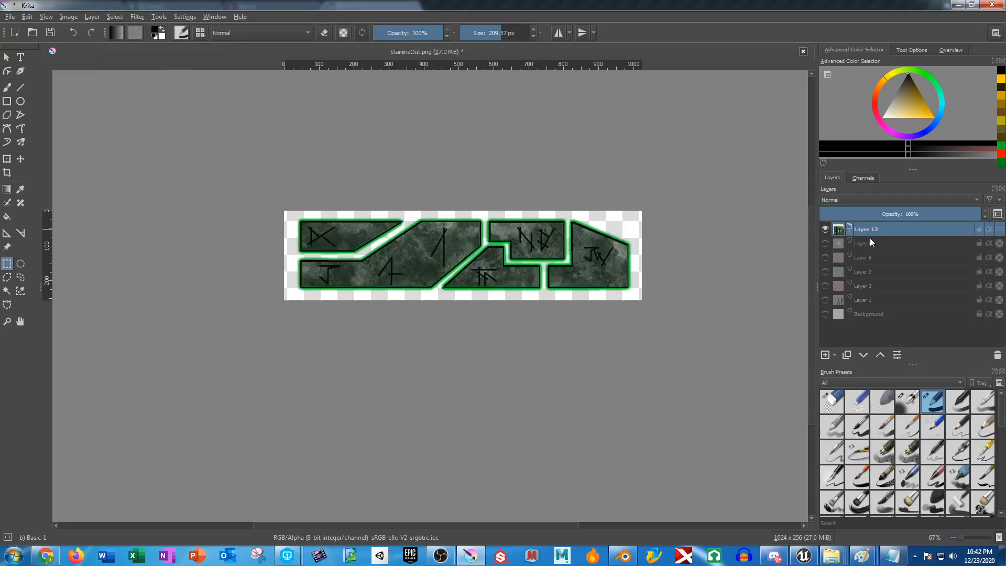
# Duplicate the Layer 12 group and hide the original group.
pyautogui.hotkey('ctrl', 'j')
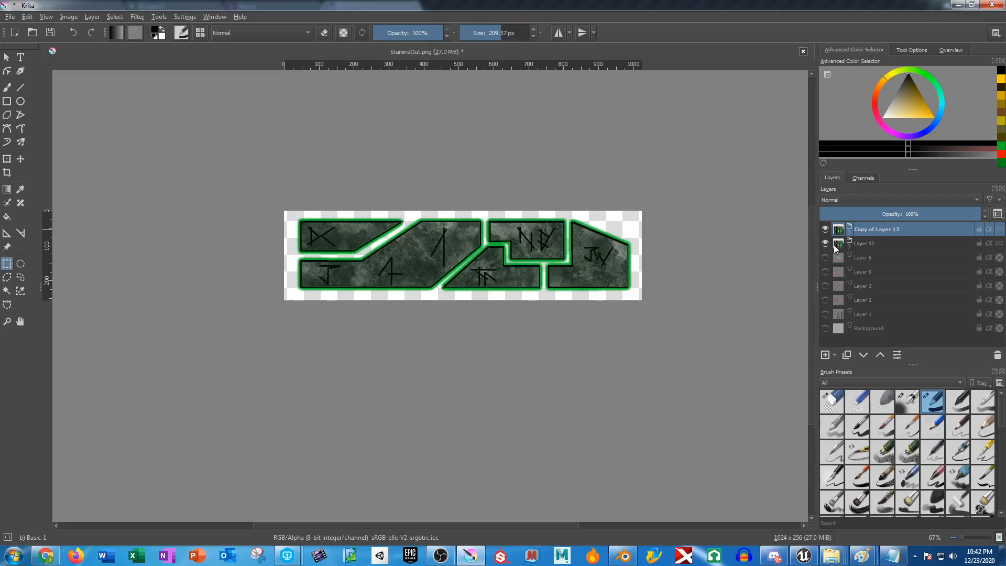
pyautogui.moveTo(848, 247)
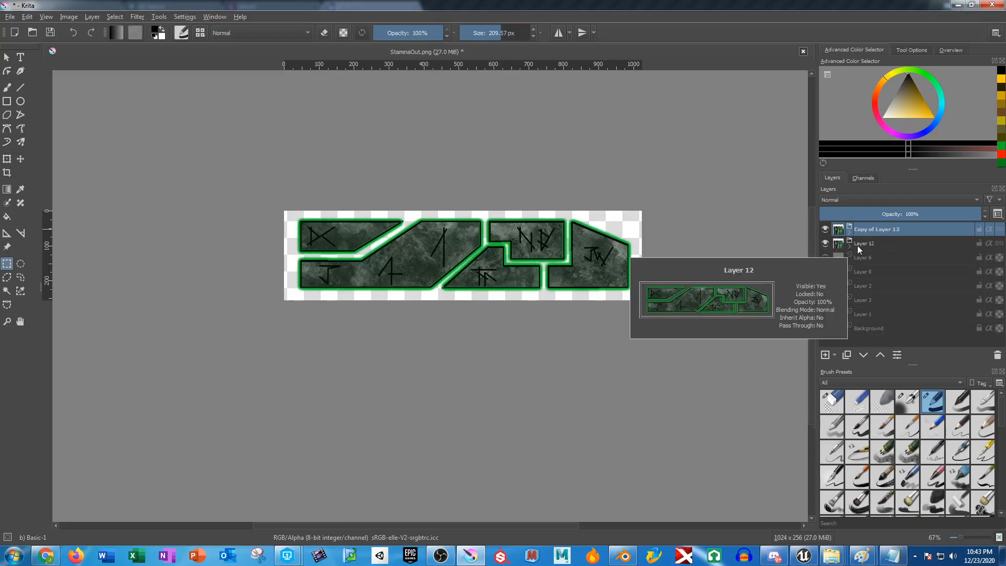
pyautogui.moveTo(863, 231)
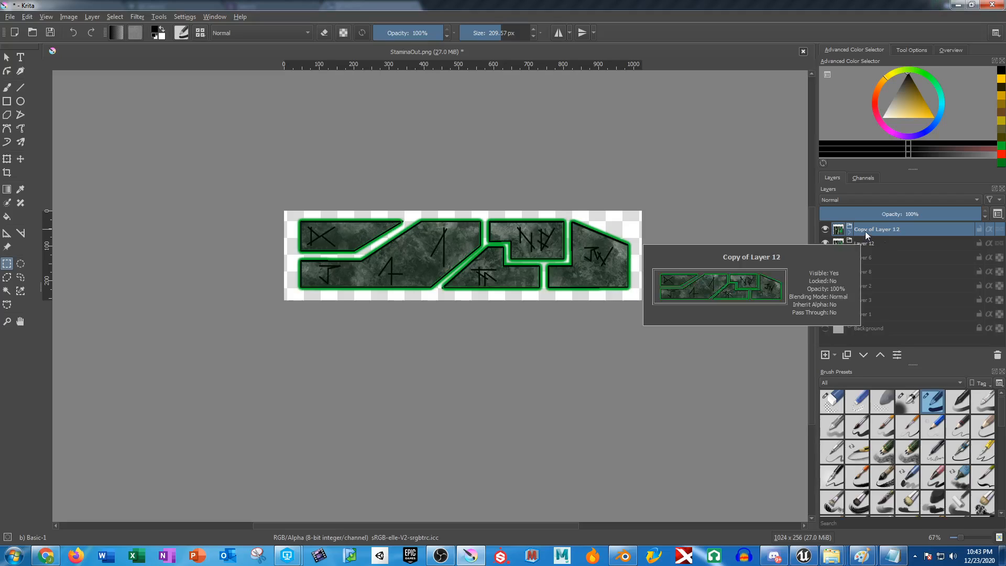
pyautogui.rightClick(866, 231)
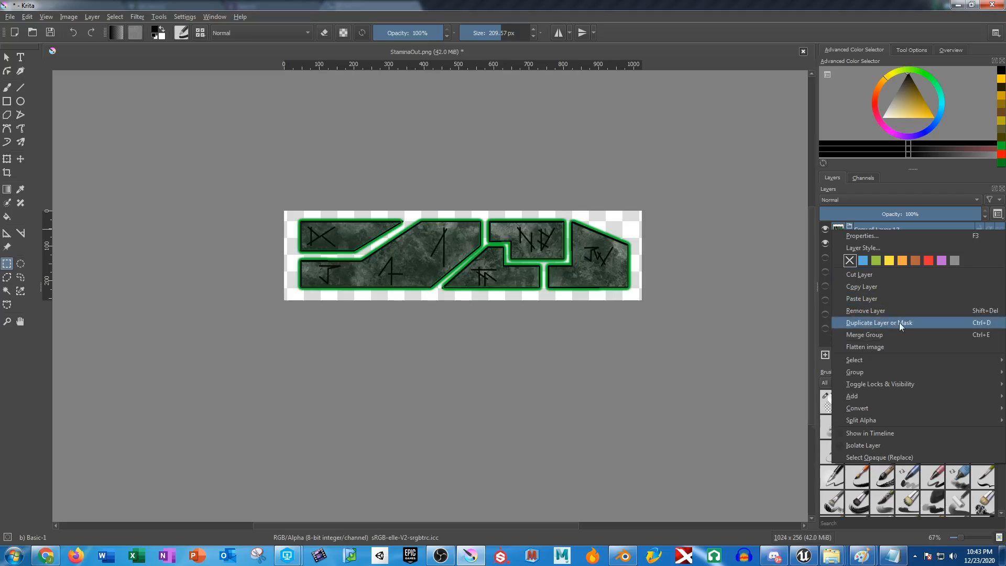
pyautogui.click(723, 383)
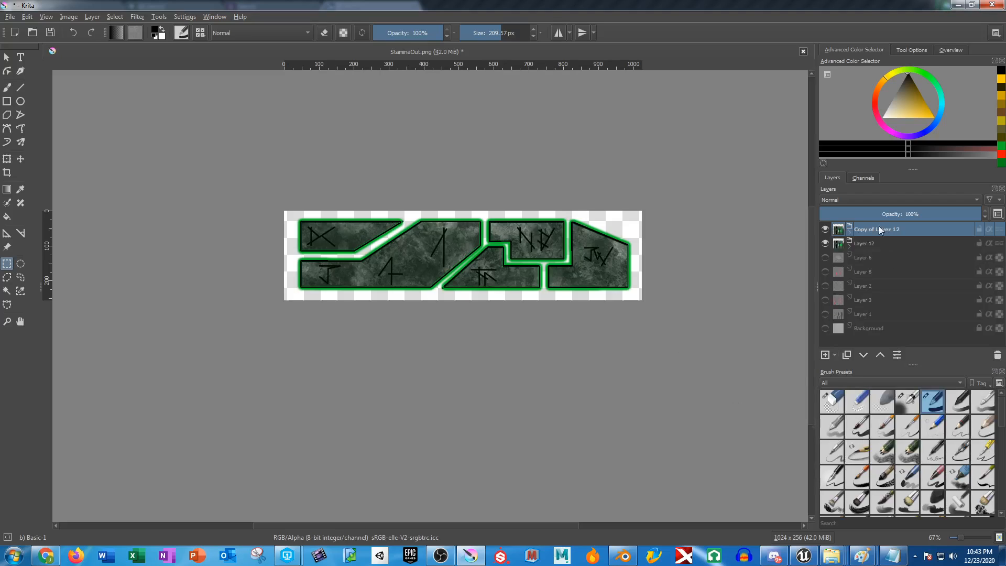
pyautogui.click(825, 243)
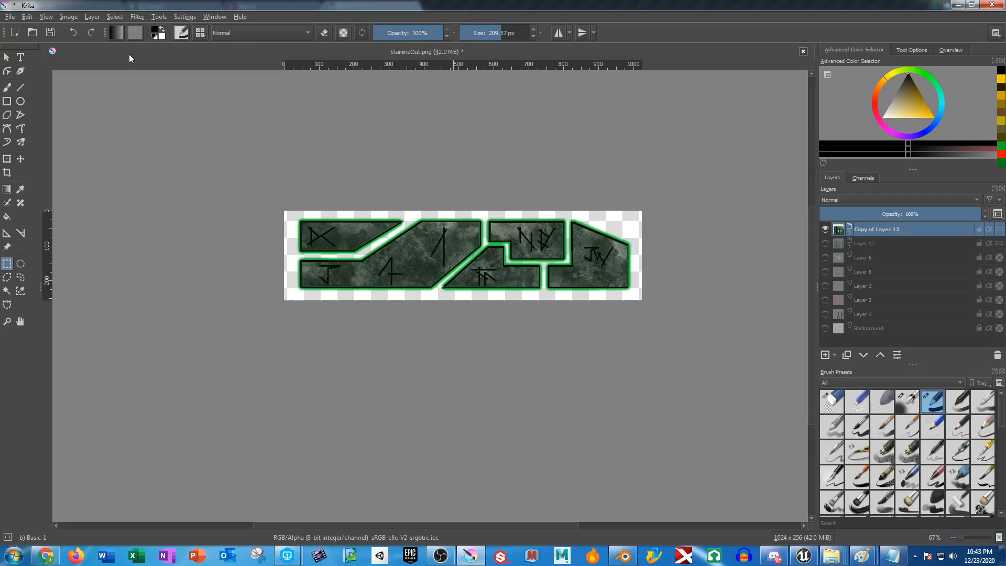
# Mirror the duplicated Layer 12 group horizontally.
pyautogui.click(92, 17)
pyautogui.moveTo(157, 128)
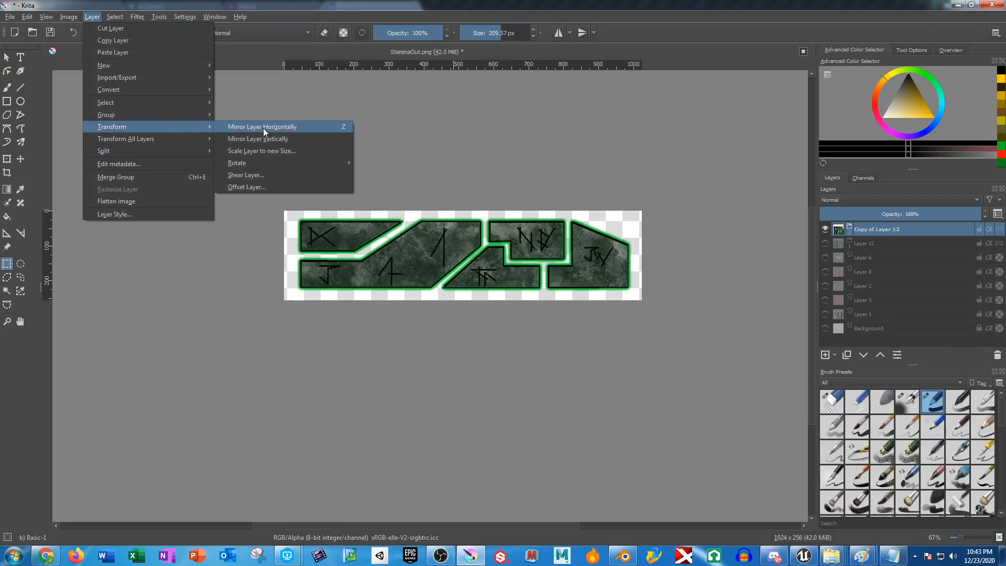
pyautogui.click(264, 129)
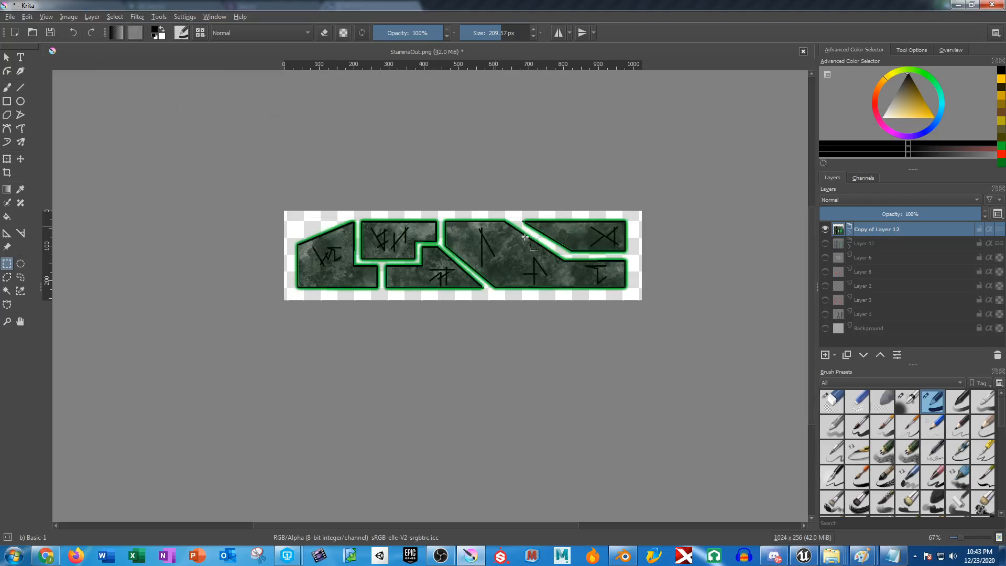
# Expand the duplicated group and hide its Copy of Layer 7, Copy of Layer 4, Layer 4 and Layer 5.
pyautogui.click(849, 235)
pyautogui.click(825, 257)
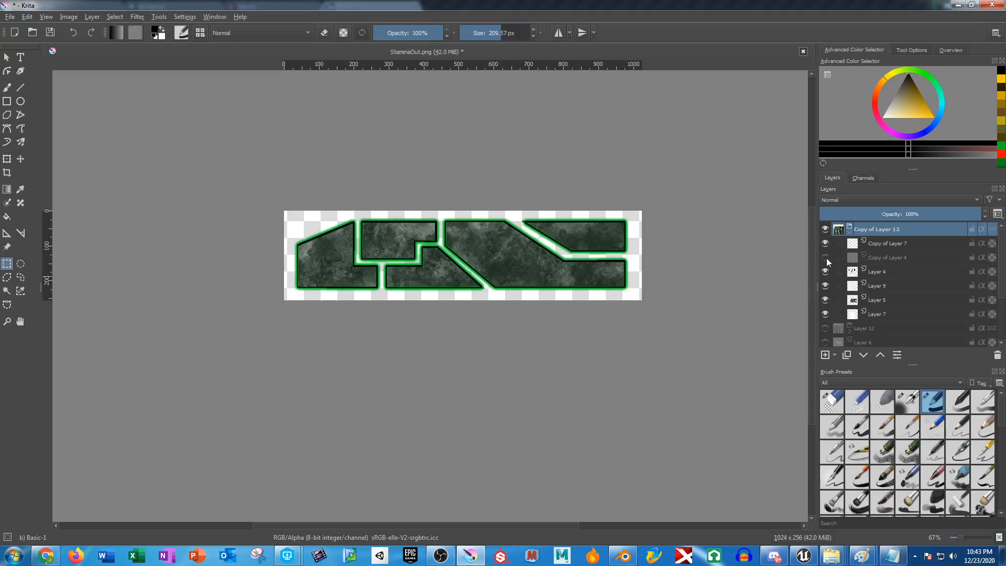
pyautogui.click(825, 300)
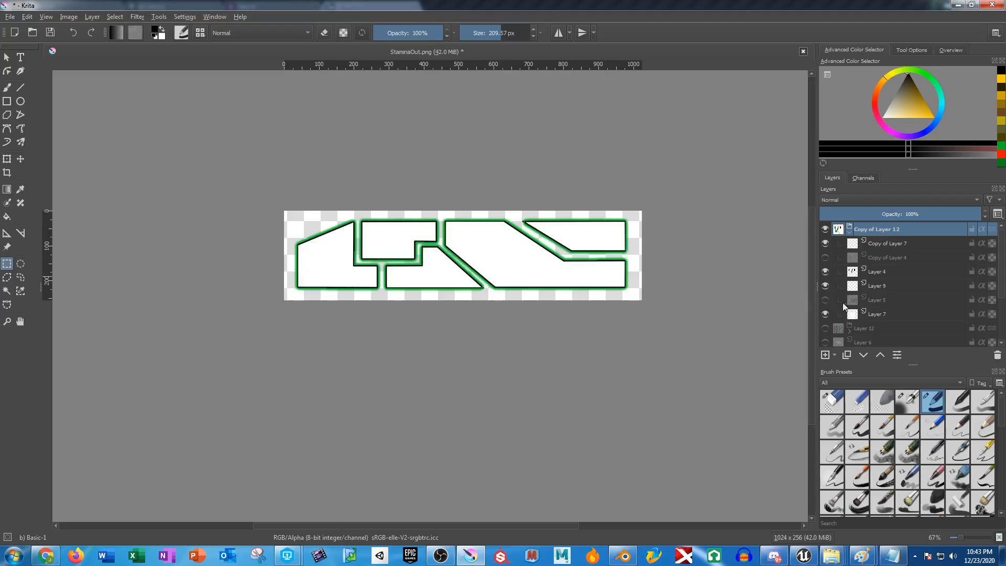
pyautogui.click(826, 274)
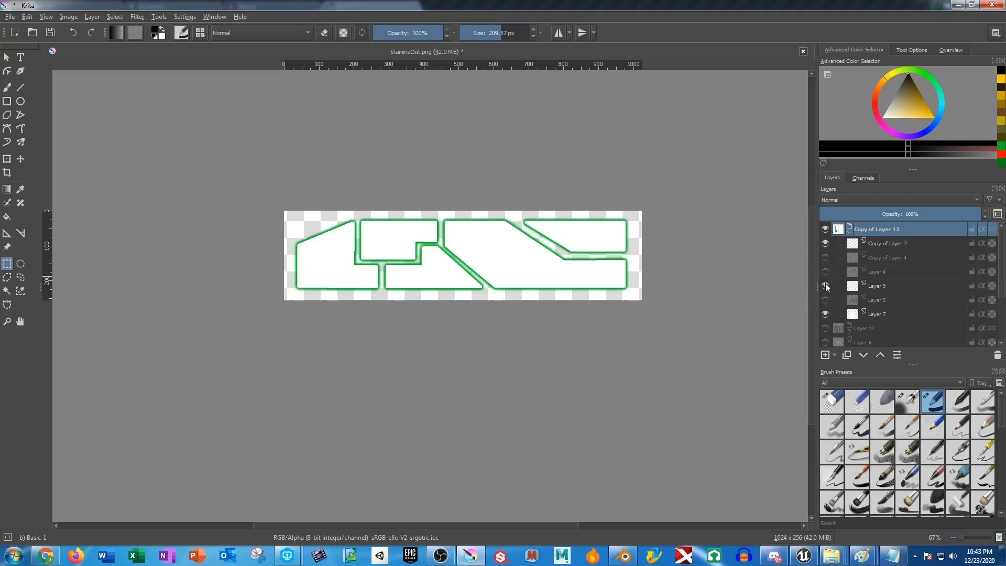
pyautogui.click(824, 284)
pyautogui.click(824, 286)
pyautogui.click(825, 244)
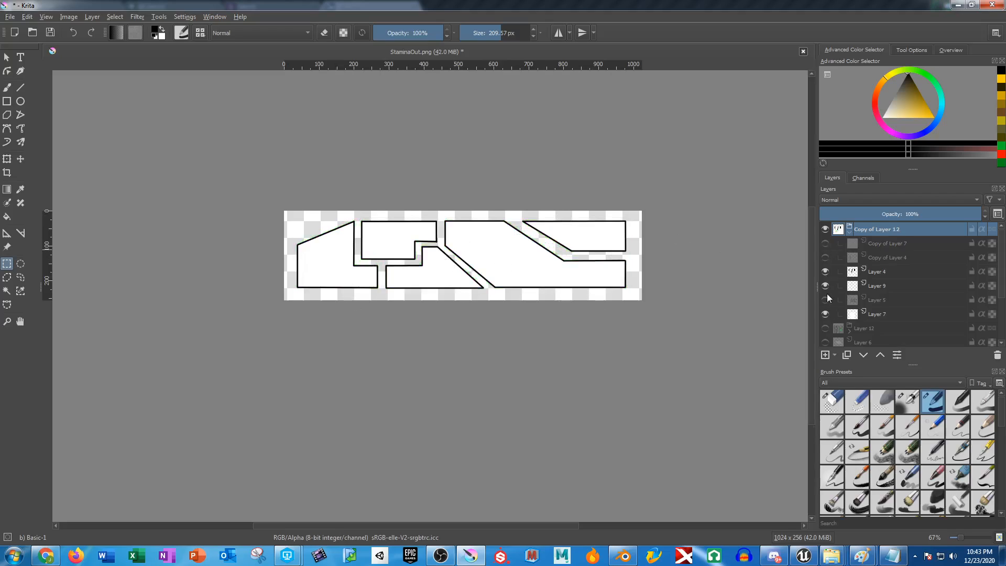
pyautogui.click(825, 271)
# Select all the white panel shapes with the Contiguous Selection tool and add a new paint layer above Layer 9.
pyautogui.click(7, 291)
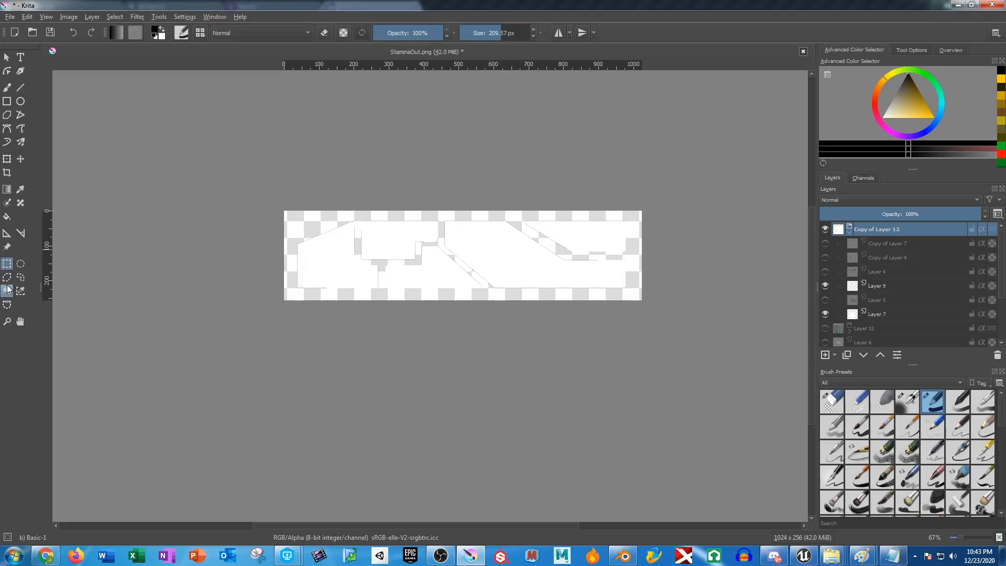
pyautogui.click(491, 277)
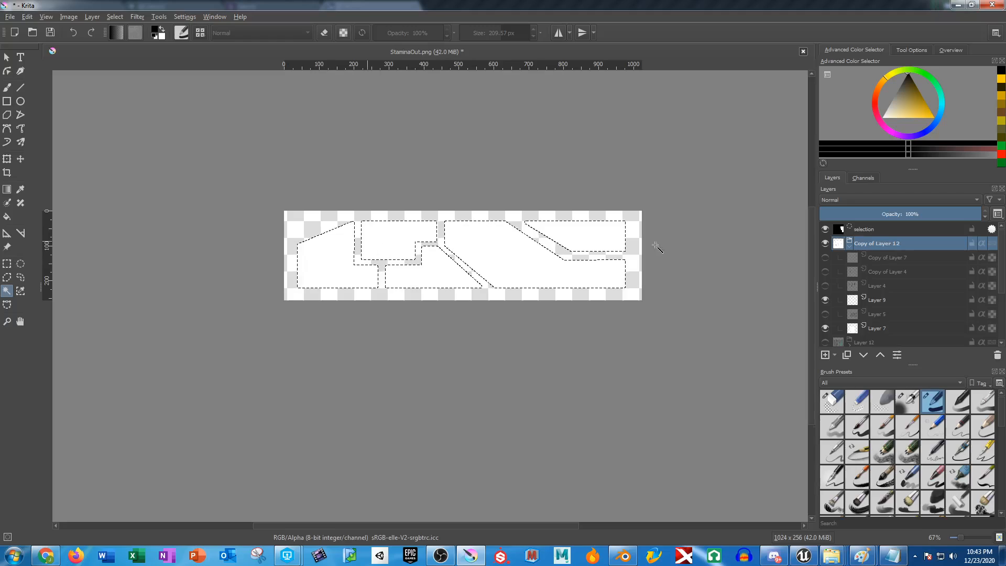
pyautogui.click(880, 302)
pyautogui.click(825, 354)
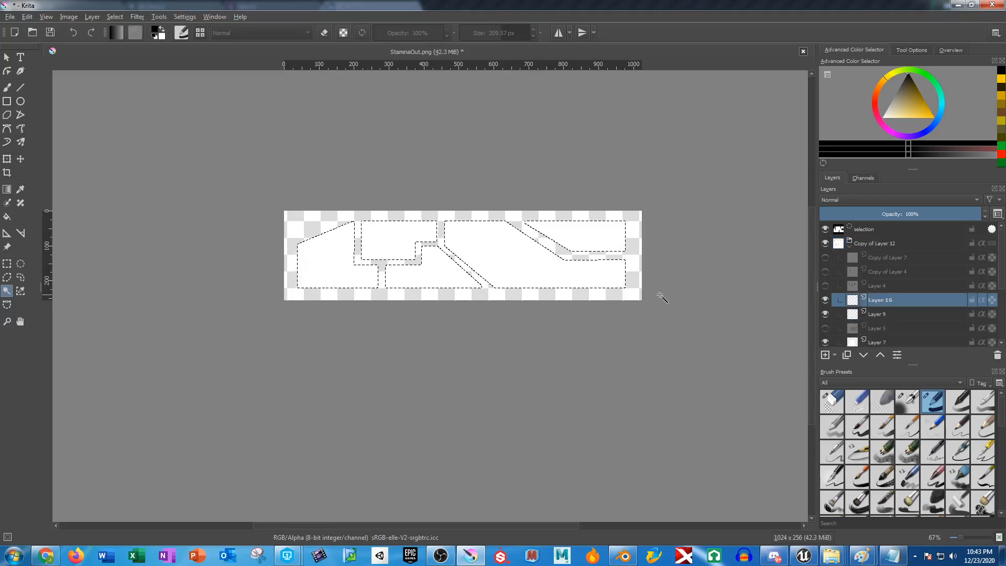
# Grow the panel selection by 2 px and feather its edges.
pyautogui.click(115, 17)
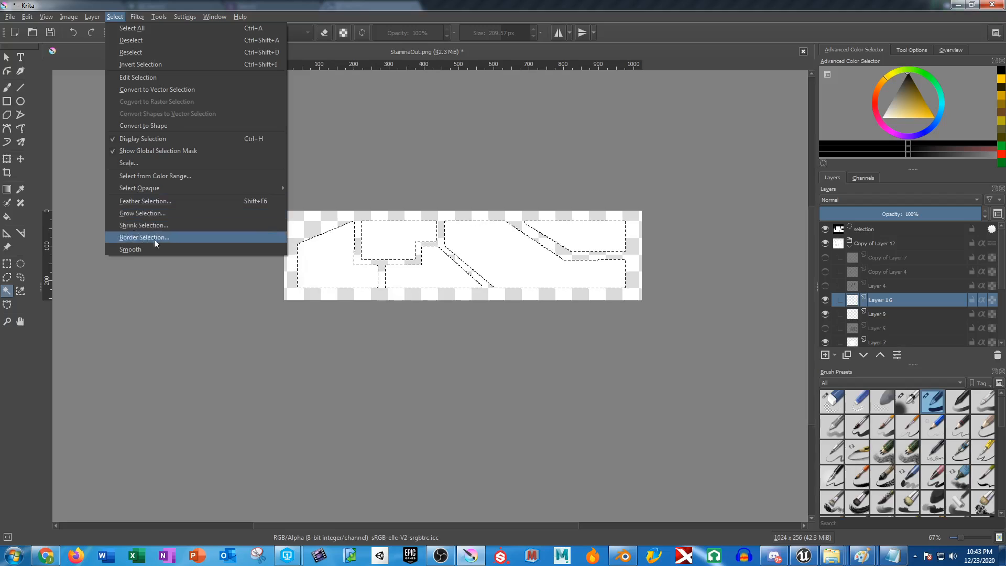
pyautogui.click(152, 213)
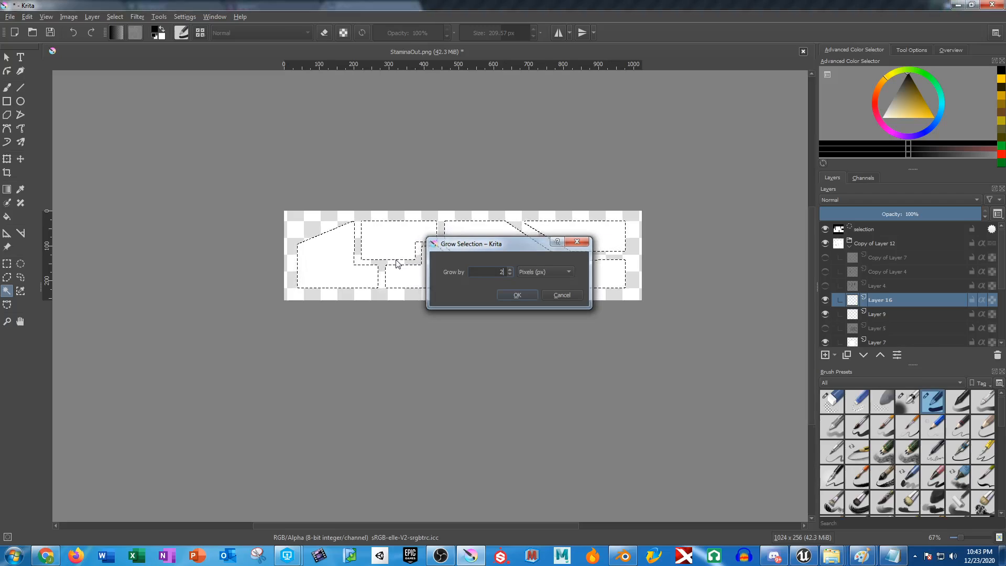
pyautogui.press('Return')
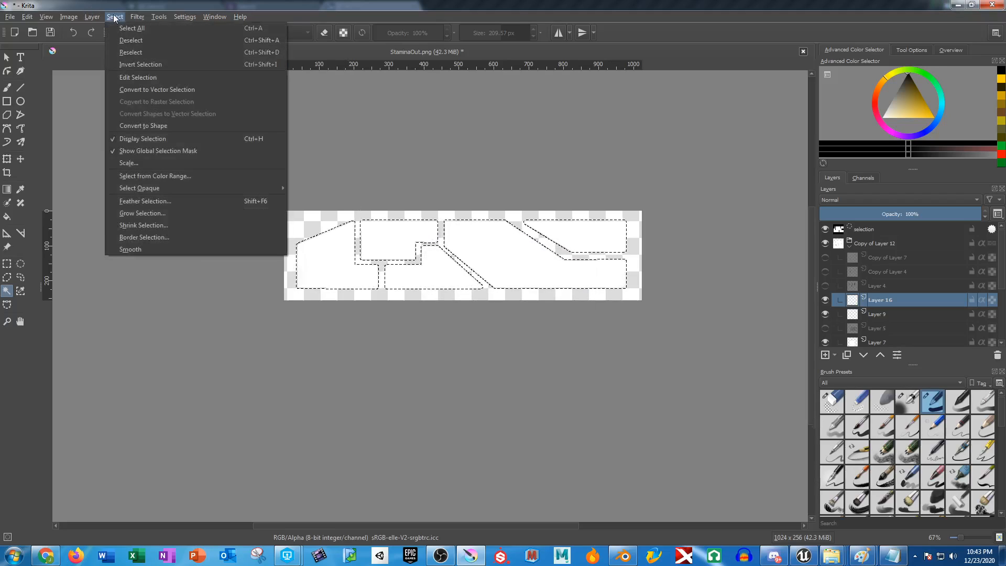
pyautogui.click(114, 16)
pyautogui.click(153, 200)
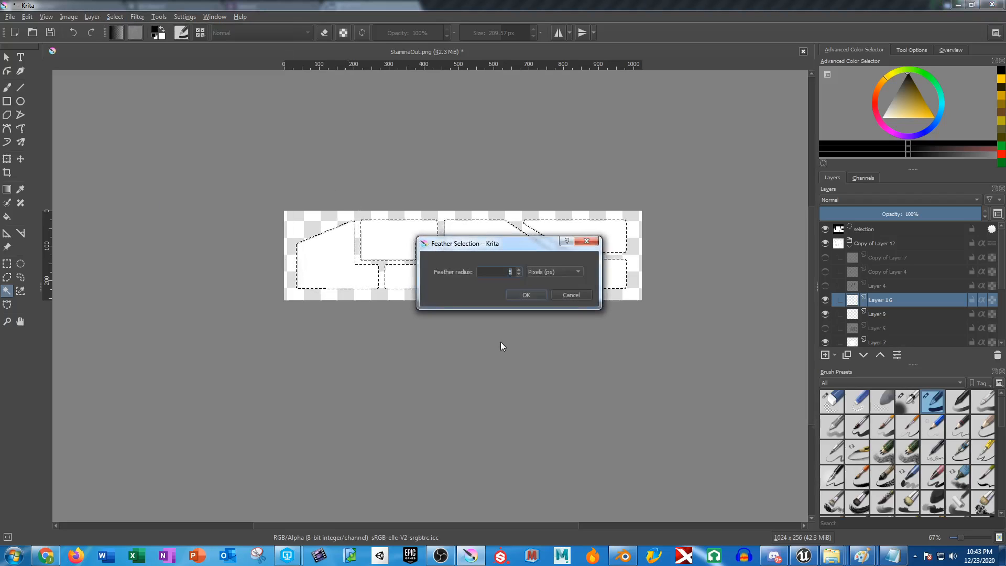
pyautogui.press('Return')
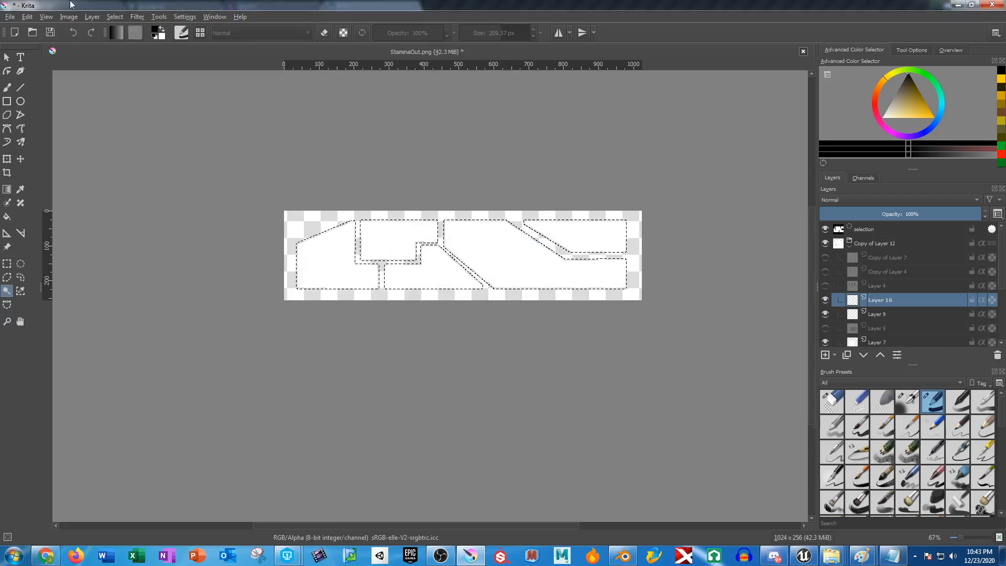
# Paint all the selected panel shapes black on the new layer with the Freehand Brush, undoing the first incomplete strokes.
pyautogui.click(4, 86)
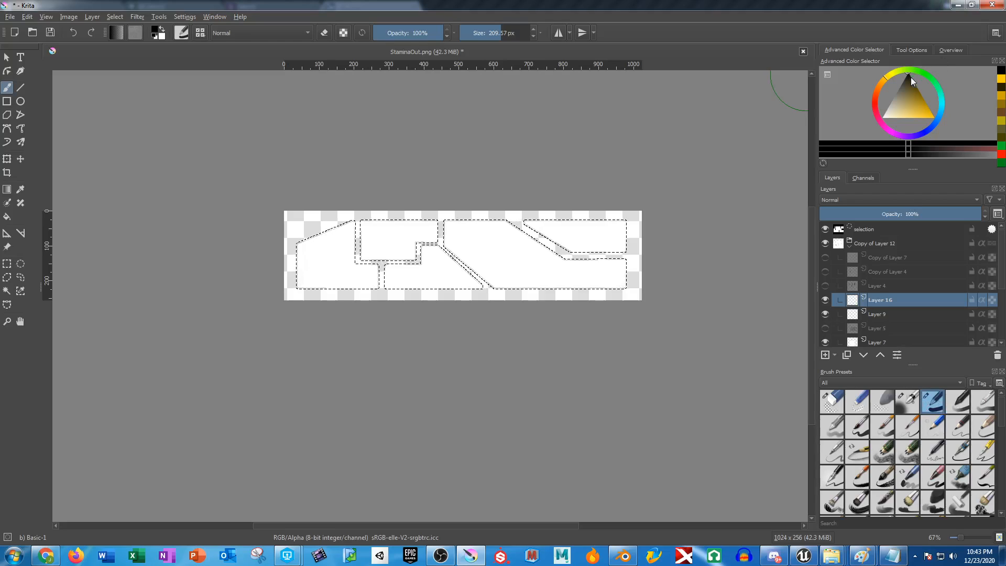
pyautogui.moveTo(191, 241)
pyautogui.mouseDown()
pyautogui.moveTo(597, 244)
pyautogui.moveTo(147, 345)
pyautogui.moveTo(432, 299)
pyautogui.mouseUp()
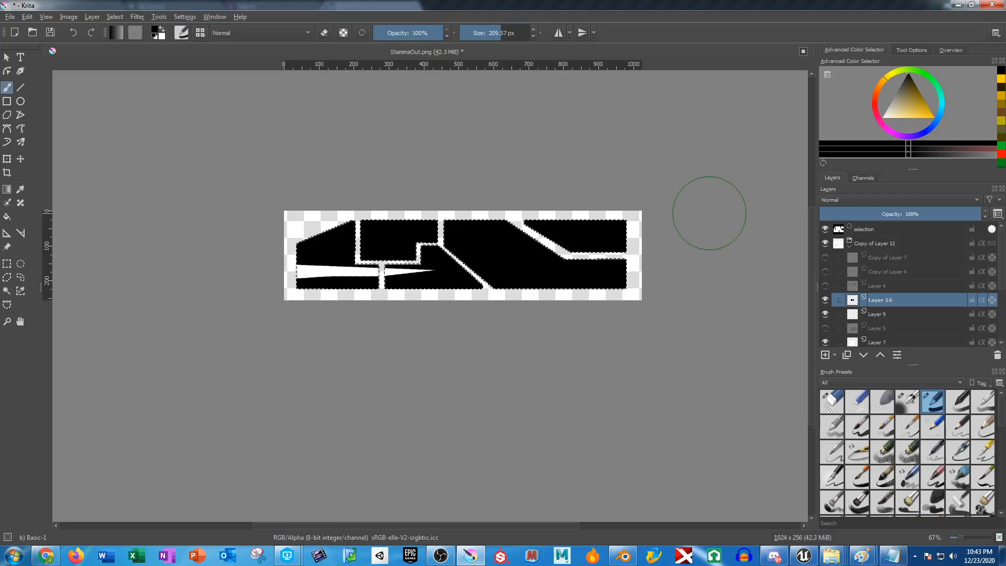
pyautogui.moveTo(430, 276); pyautogui.dragTo(402, 286)
pyautogui.hotkey('ctrl', 'z')
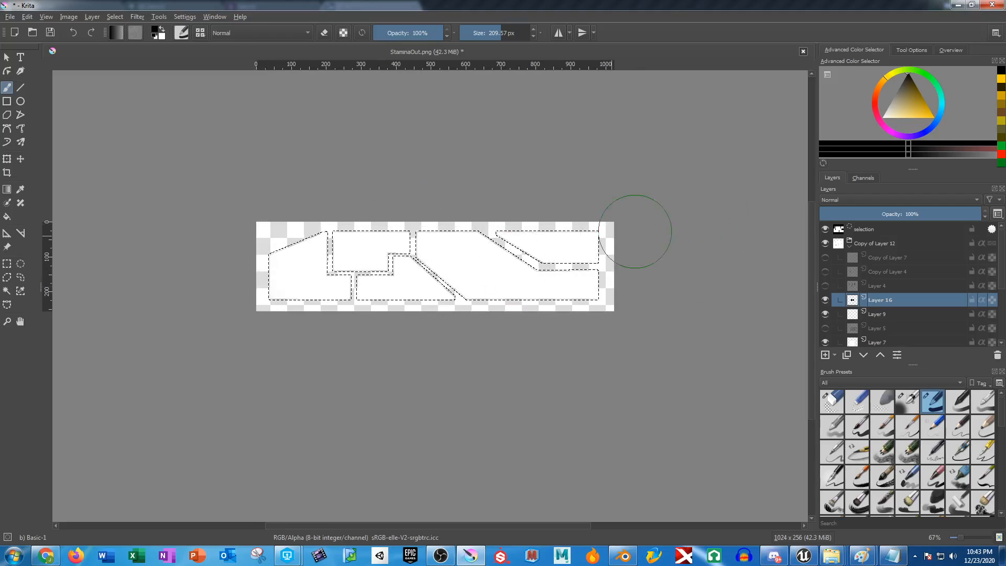
pyautogui.moveTo(635, 231)
pyautogui.mouseDown()
pyautogui.moveTo(426, 231)
pyautogui.moveTo(359, 290)
pyautogui.moveTo(730, 293)
pyautogui.mouseUp()
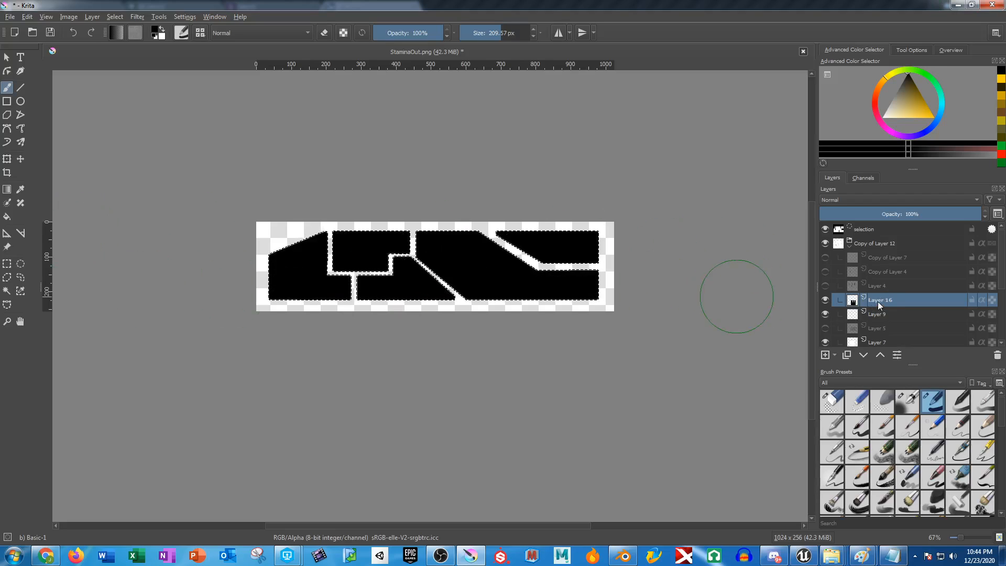
# Hide the black-filled Layer 16 and add a new paint layer directly above Layer 9.
pyautogui.click(825, 300)
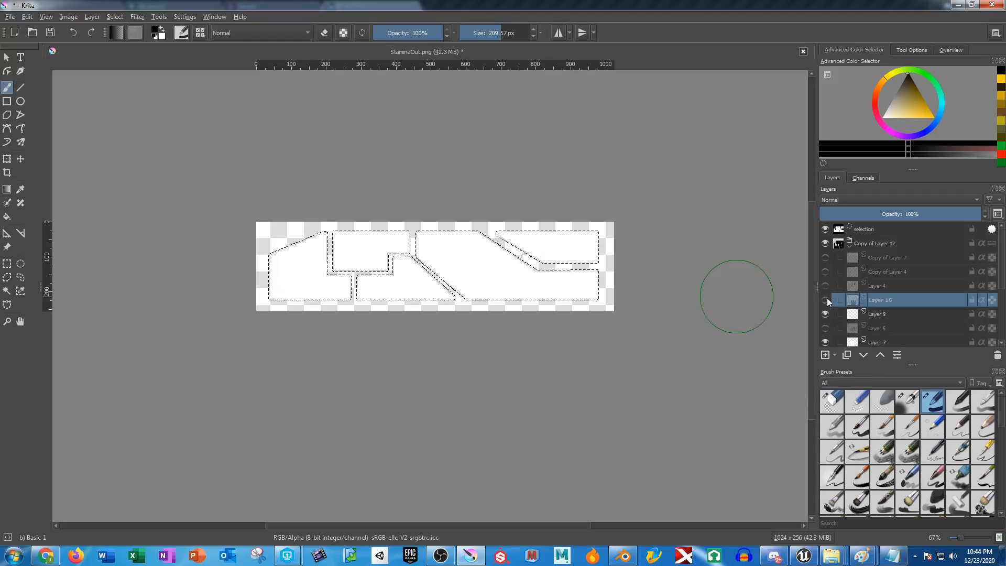
pyautogui.click(885, 342)
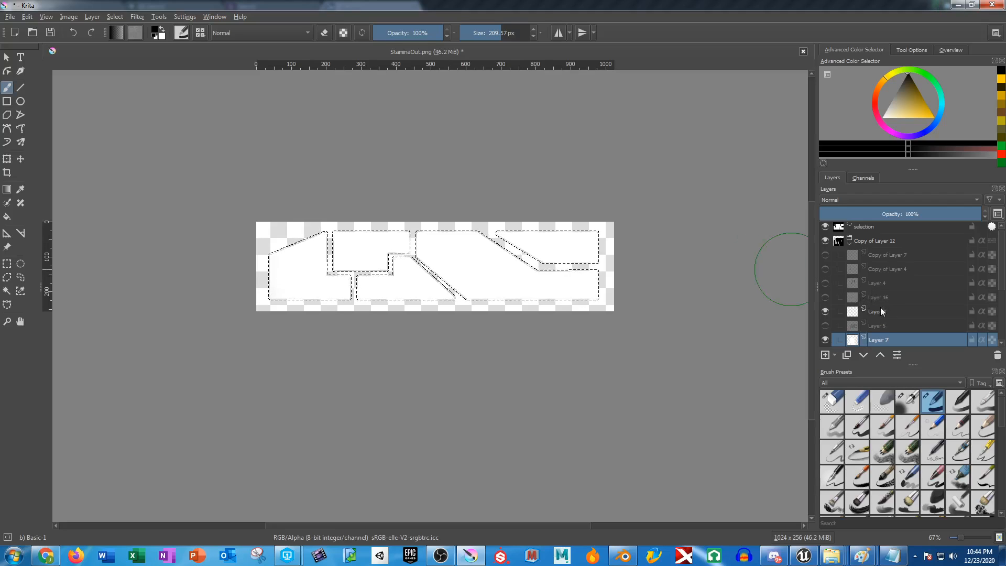
pyautogui.moveTo(636, 294); pyautogui.dragTo(661, 286)
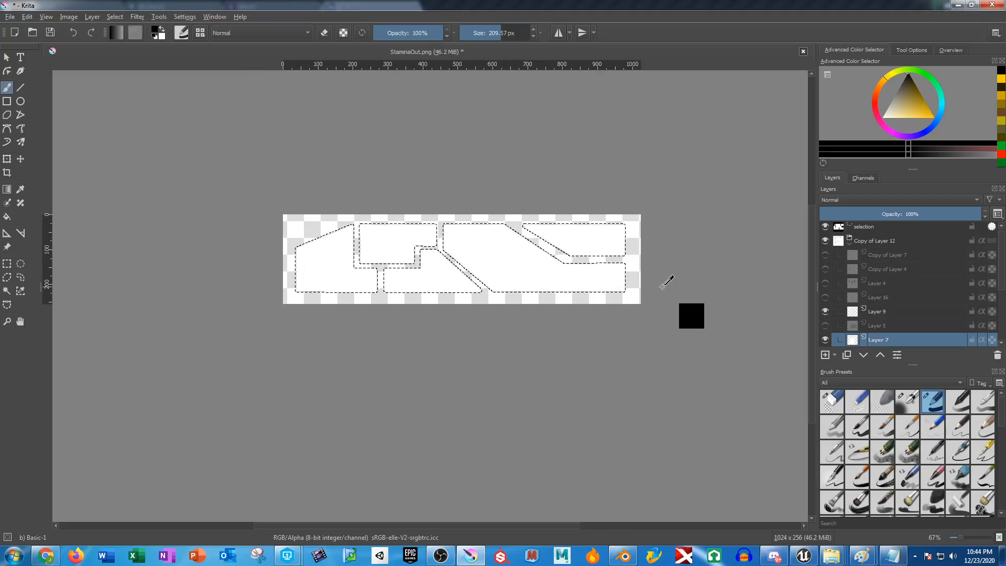
pyautogui.scroll(3, 543, 278)
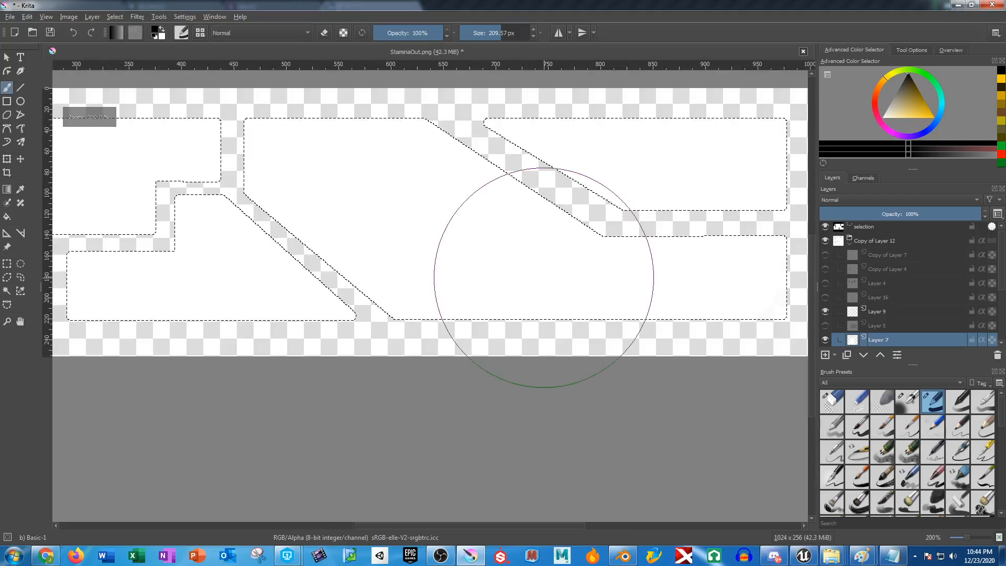
pyautogui.click(872, 309)
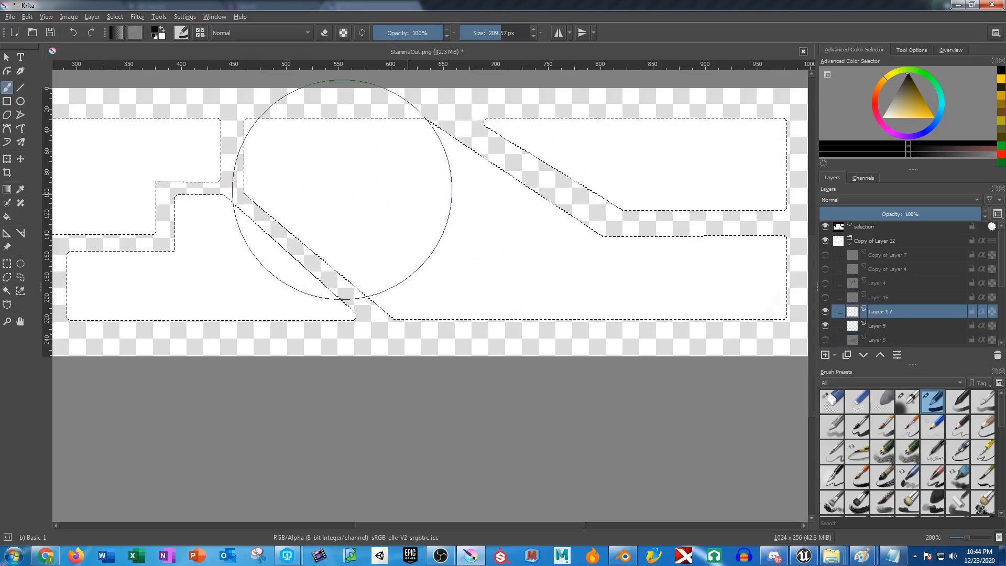
# Grow the panel selection slightly and feather its edges.
pyautogui.click(7, 290)
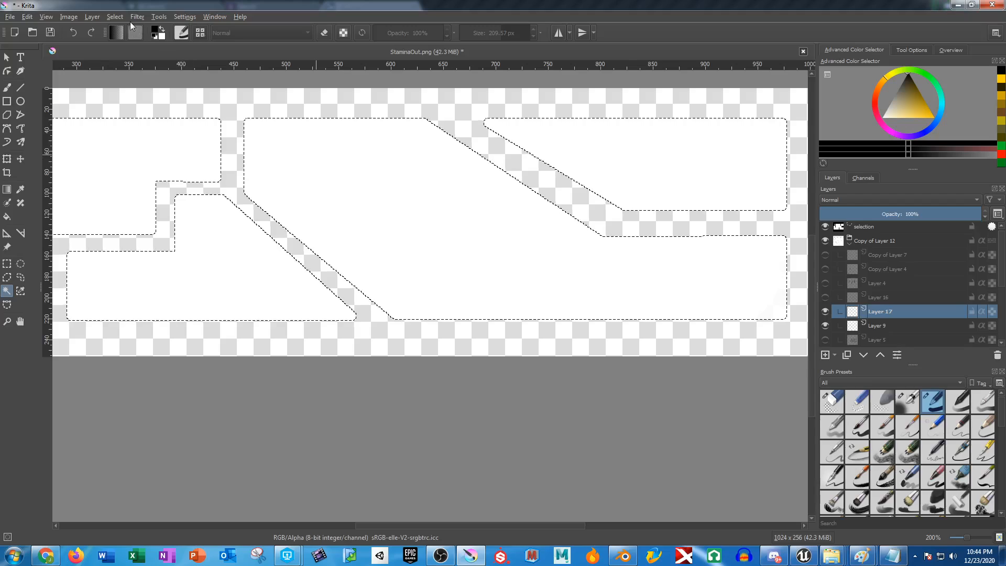
pyautogui.click(115, 16)
pyautogui.click(153, 225)
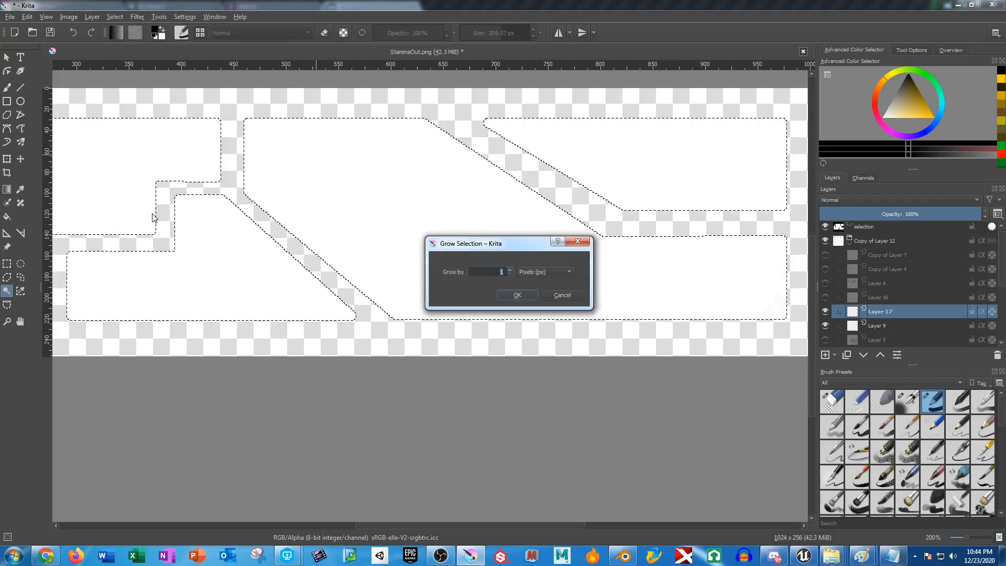
pyautogui.press('Return')
pyautogui.click(114, 17)
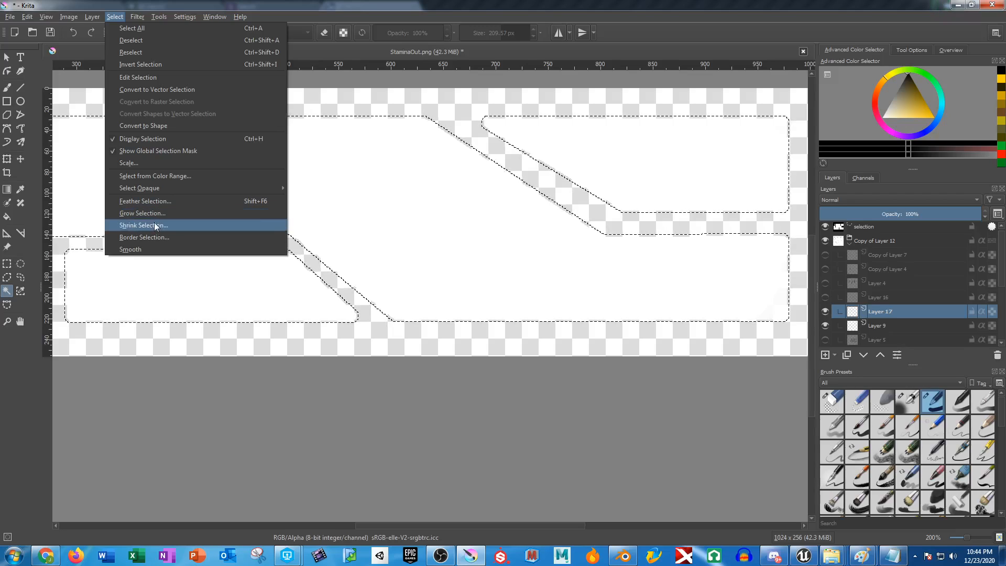
pyautogui.click(155, 202)
pyautogui.press('Return')
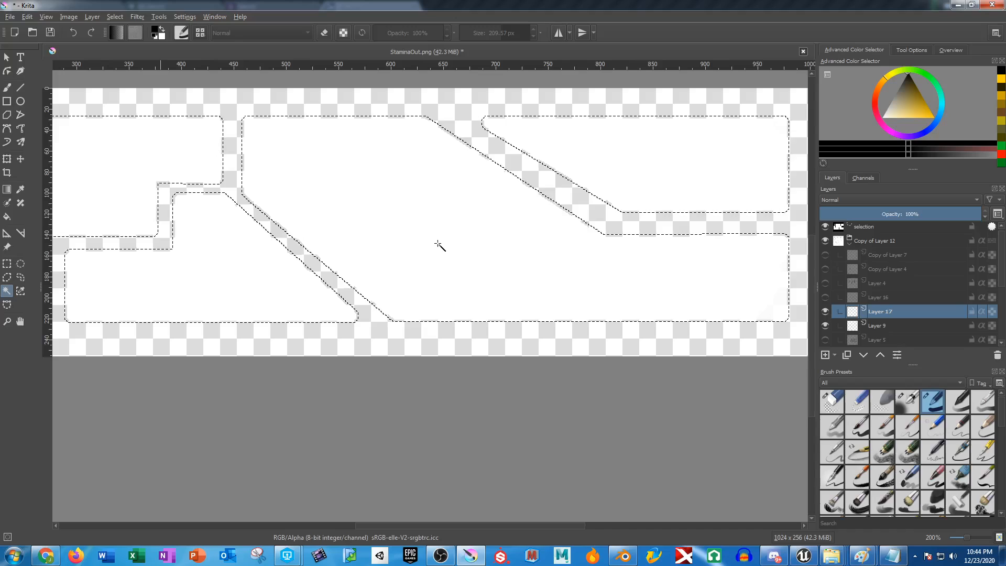
# Subtract the interior of every panel from the selection with the Contiguous Selection tool, keeping only thin outlines.
pyautogui.scroll(-1, 847, 308)
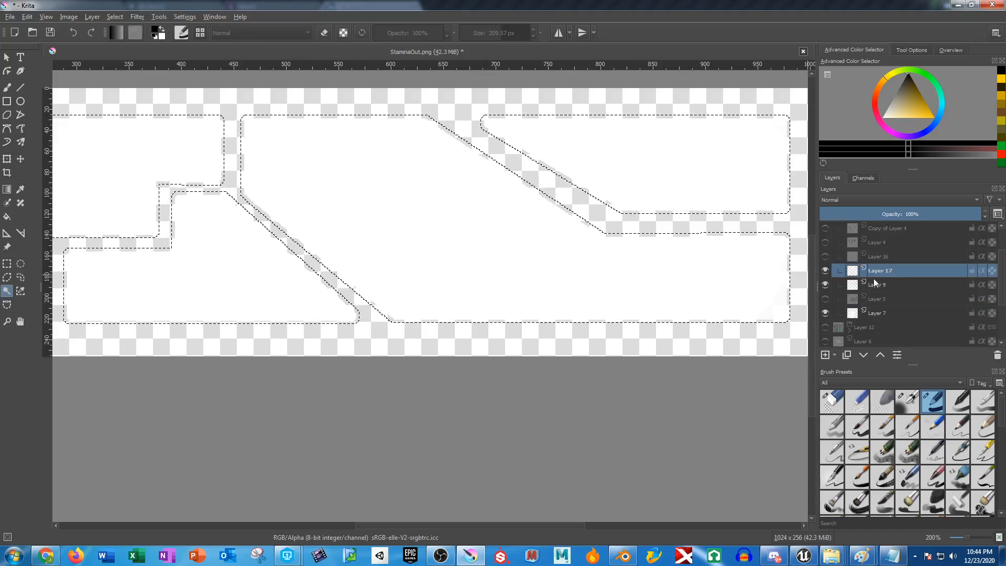
pyautogui.scroll(-3, 391, 198)
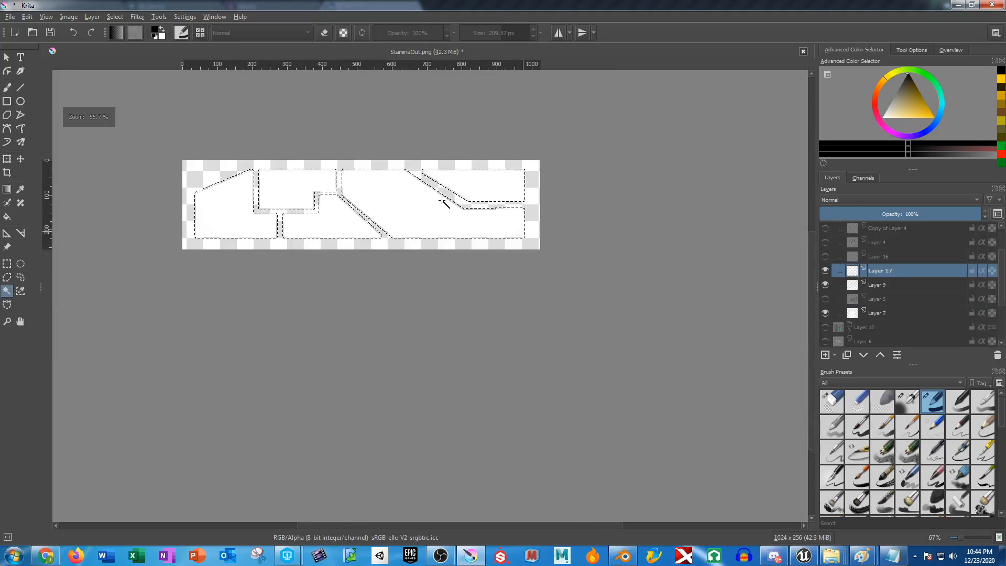
pyautogui.scroll(2, 476, 195)
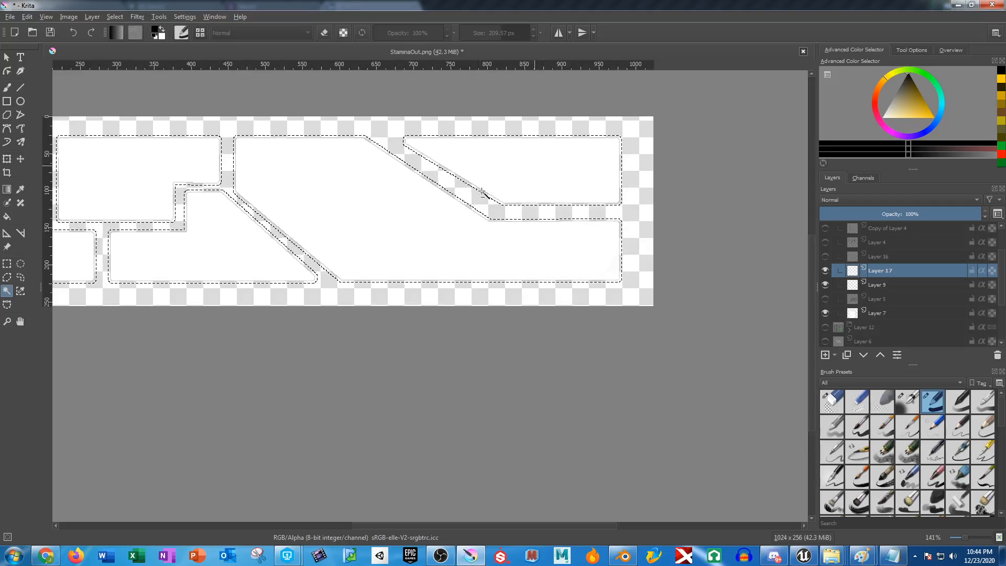
pyautogui.keyDown('alt'); pyautogui.click(395, 203); pyautogui.keyUp('alt')
pyautogui.keyDown('alt'); pyautogui.click(217, 230); pyautogui.keyUp('alt')
pyautogui.keyDown('alt'); pyautogui.click(119, 153); pyautogui.keyUp('alt')
pyautogui.moveTo(217, 183); pyautogui.dragTo(502, 181)
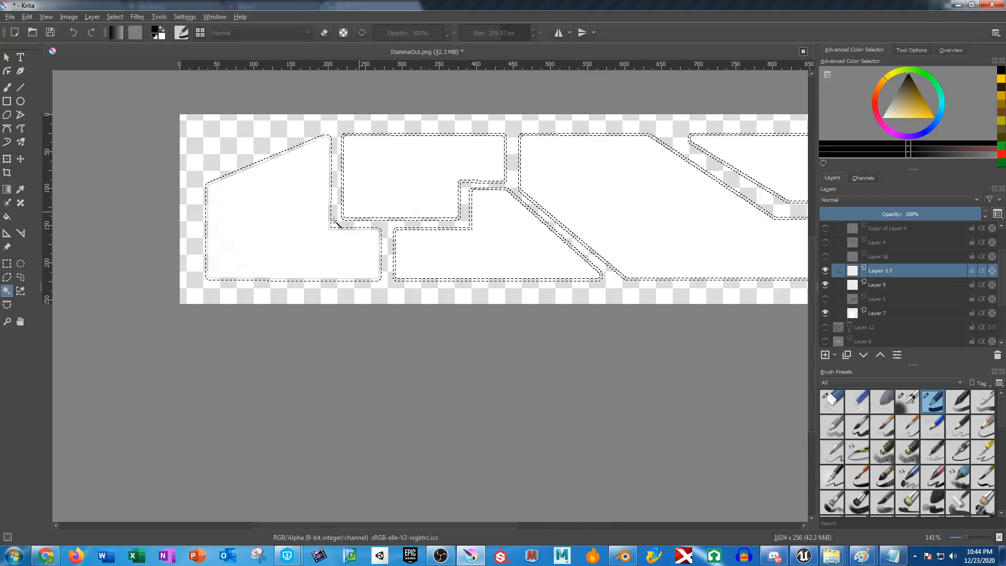
pyautogui.keyDown('alt'); pyautogui.click(349, 245); pyautogui.keyUp('alt')
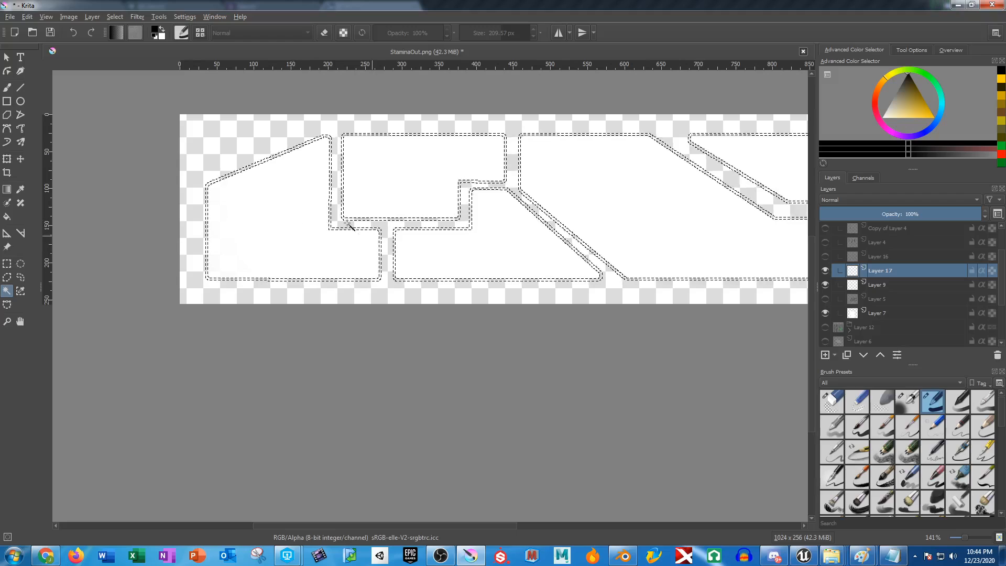
# Paint the selected panel outlines black on Layer 17 with the Freehand Brush and check the edges up close.
pyautogui.click(6, 87)
pyautogui.scroll(-1, 392, 202)
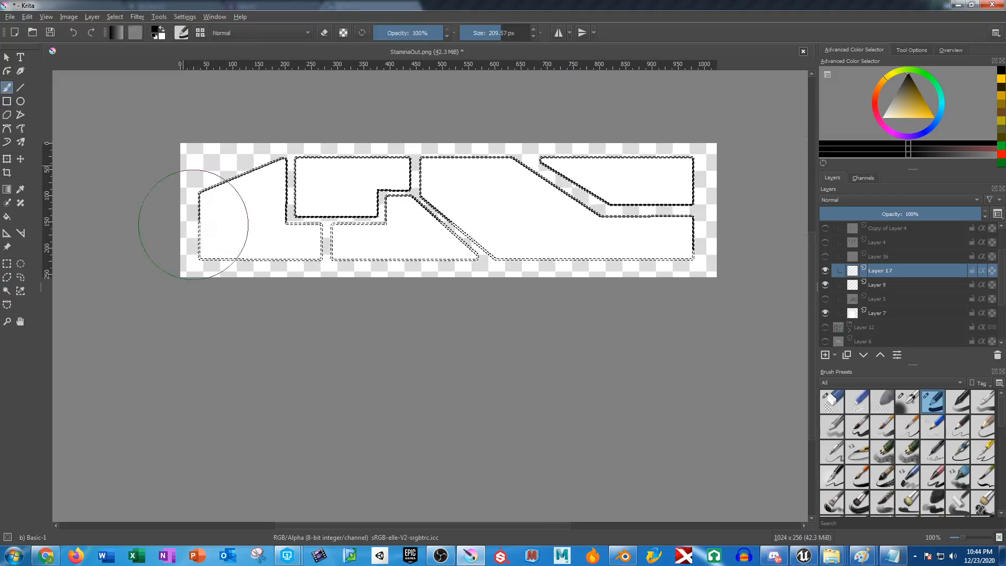
pyautogui.scroll(3, 340, 245)
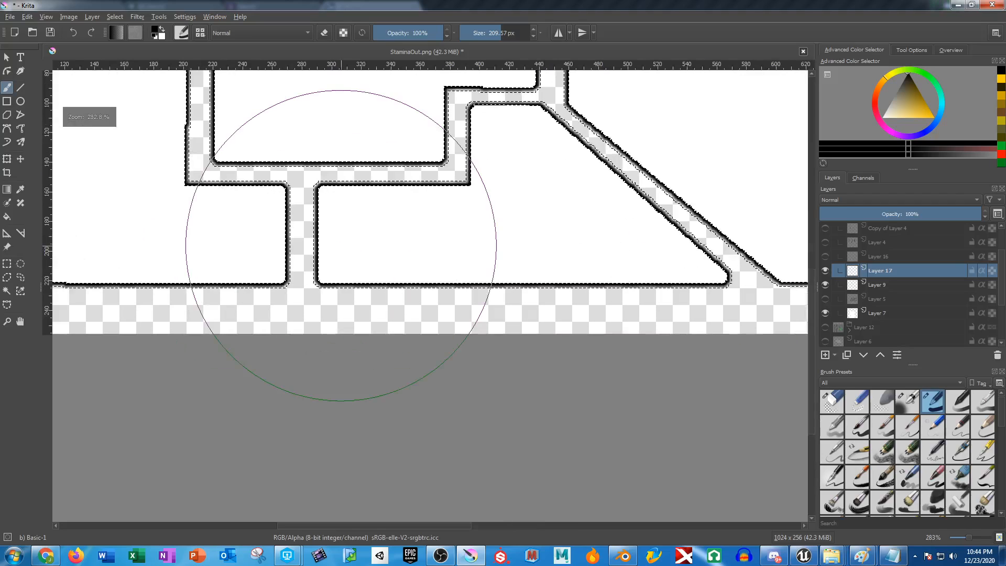
pyautogui.scroll(3, 356, 233)
pyautogui.scroll(2, 367, 335)
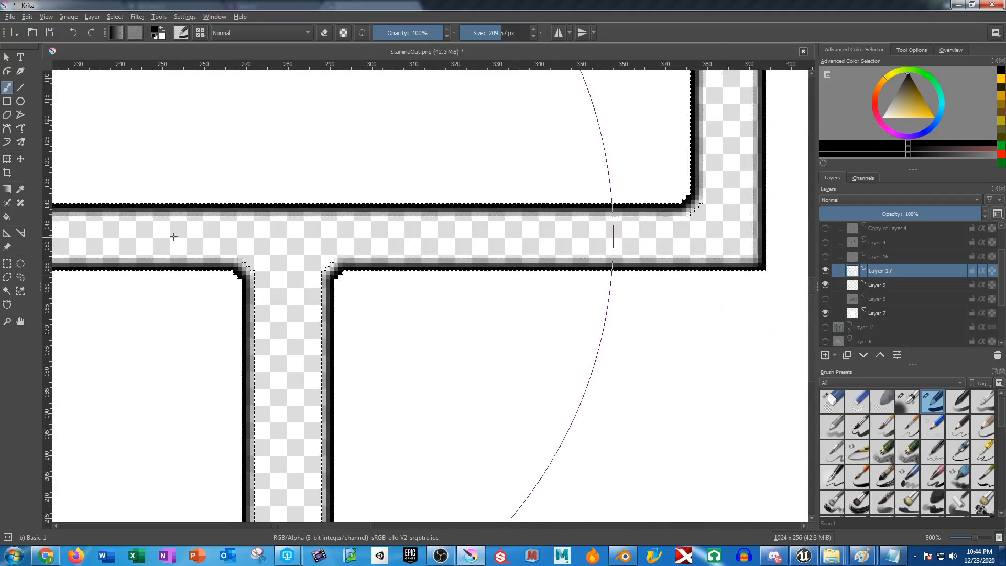
pyautogui.scroll(-4, 612, 260)
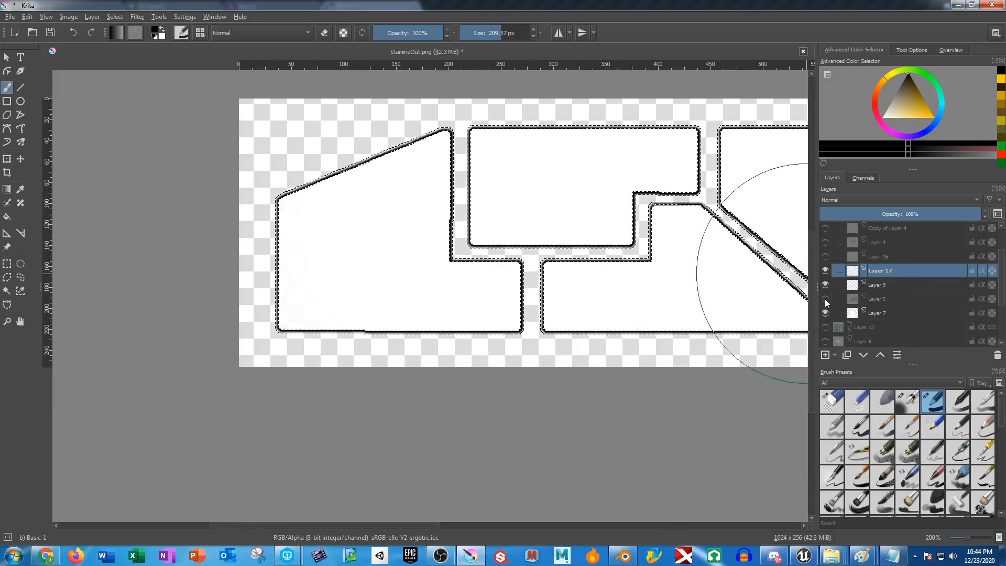
# Preview Layer 5 and hide it again, add a new paint layer above it, and choose a dark olive paint colour.
pyautogui.click(825, 299)
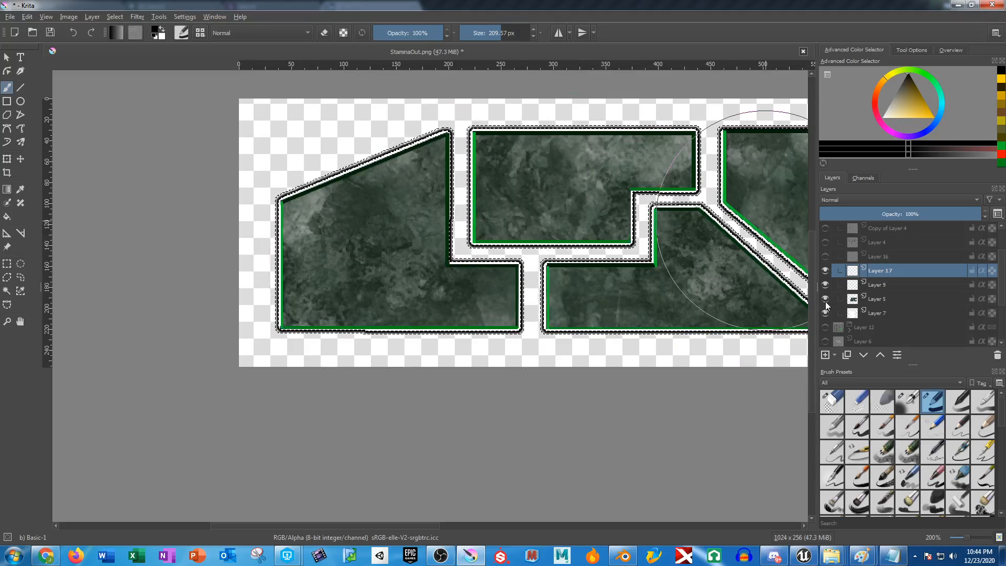
pyautogui.click(825, 300)
pyautogui.click(876, 299)
pyautogui.click(825, 355)
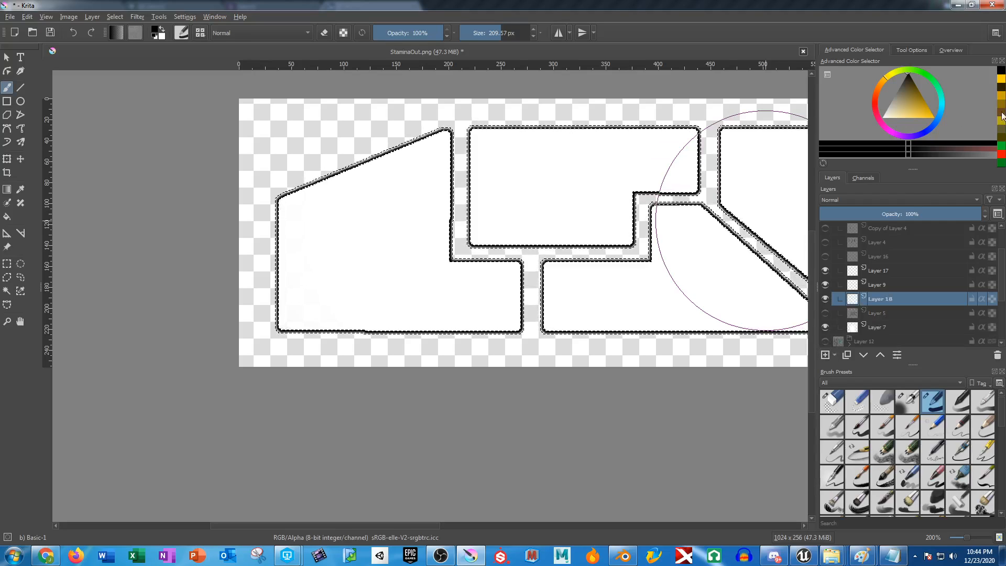
pyautogui.click(1000, 137)
pyautogui.scroll(-2, 666, 227)
pyautogui.moveTo(660, 227); pyautogui.dragTo(509, 229)
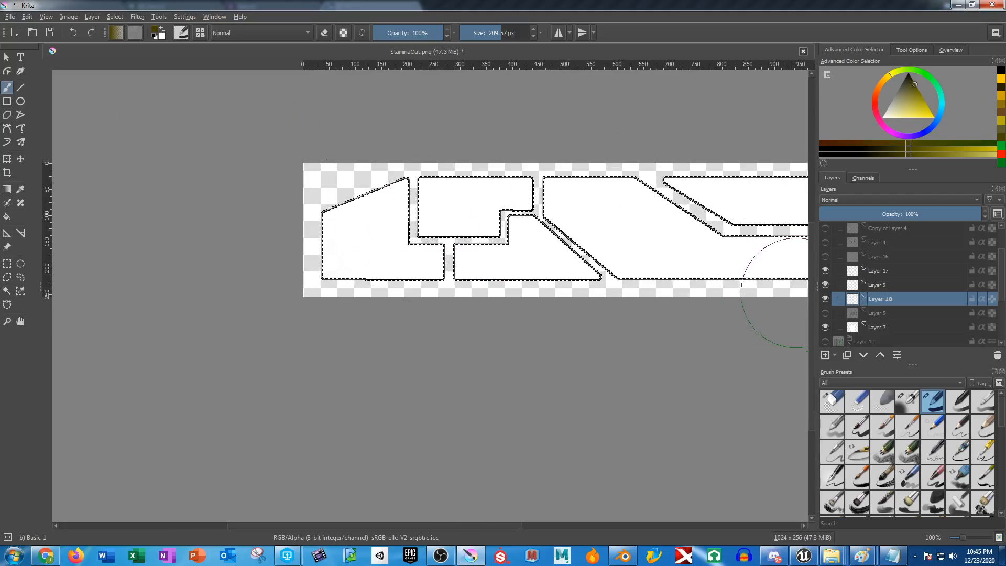
# Hide Layer 17 and select all the white panel shapes on Layer 7 with the Contiguous Selection tool.
pyautogui.click(825, 271)
pyautogui.click(826, 285)
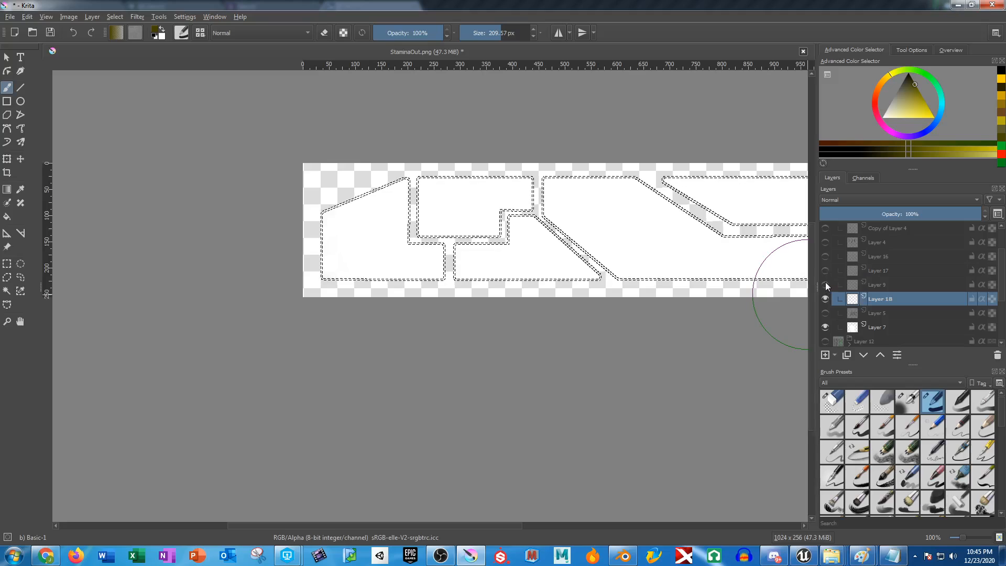
pyautogui.click(825, 284)
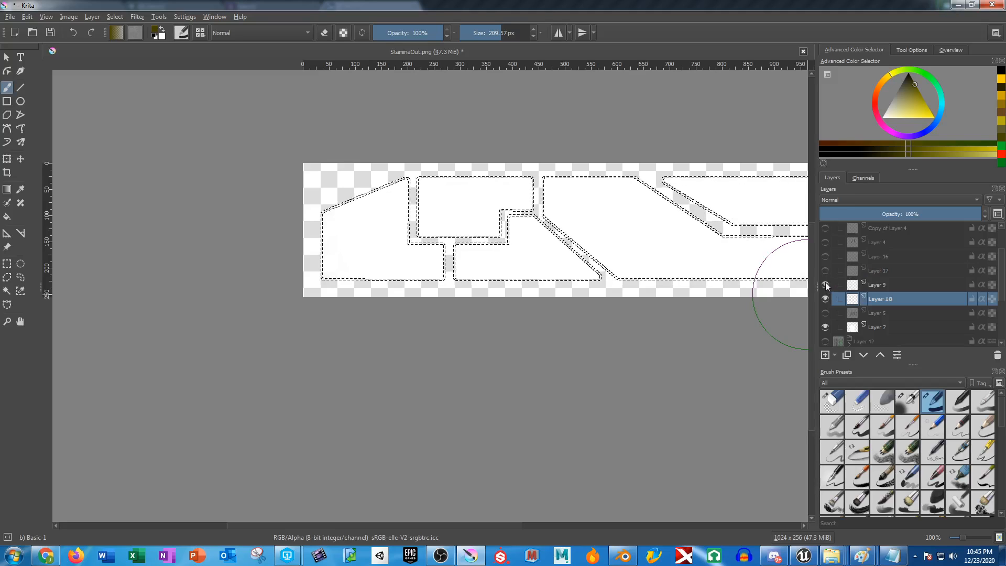
pyautogui.click(881, 327)
pyautogui.click(7, 290)
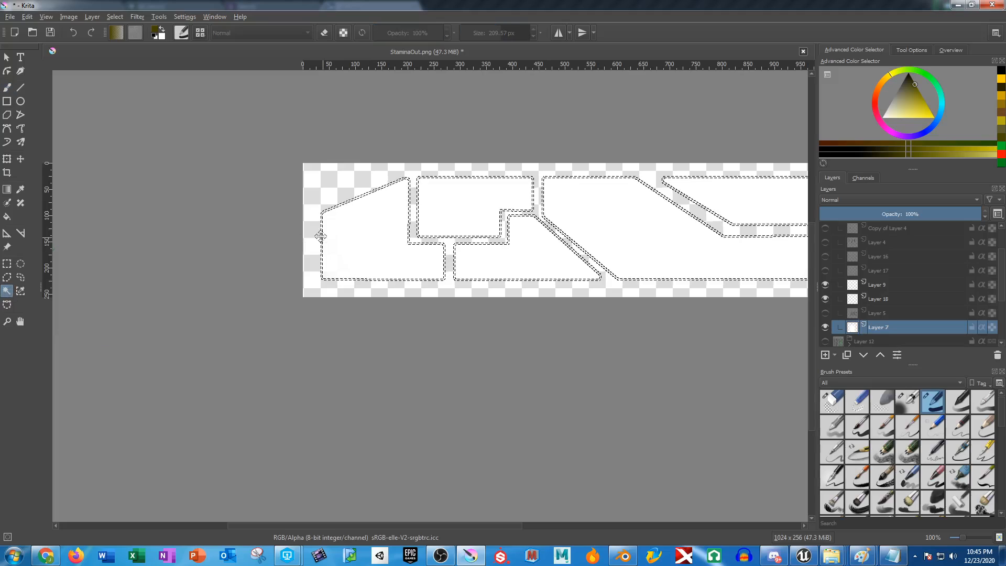
pyautogui.click(325, 225)
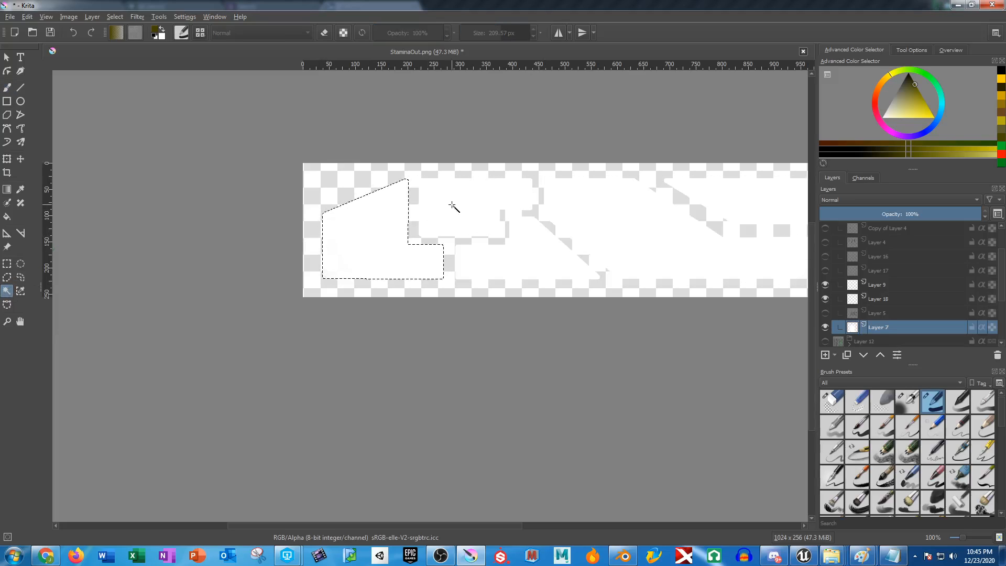
pyautogui.keyDown('shift'); pyautogui.click(614, 211); pyautogui.keyUp('shift')
pyautogui.moveTo(646, 230); pyautogui.dragTo(360, 235)
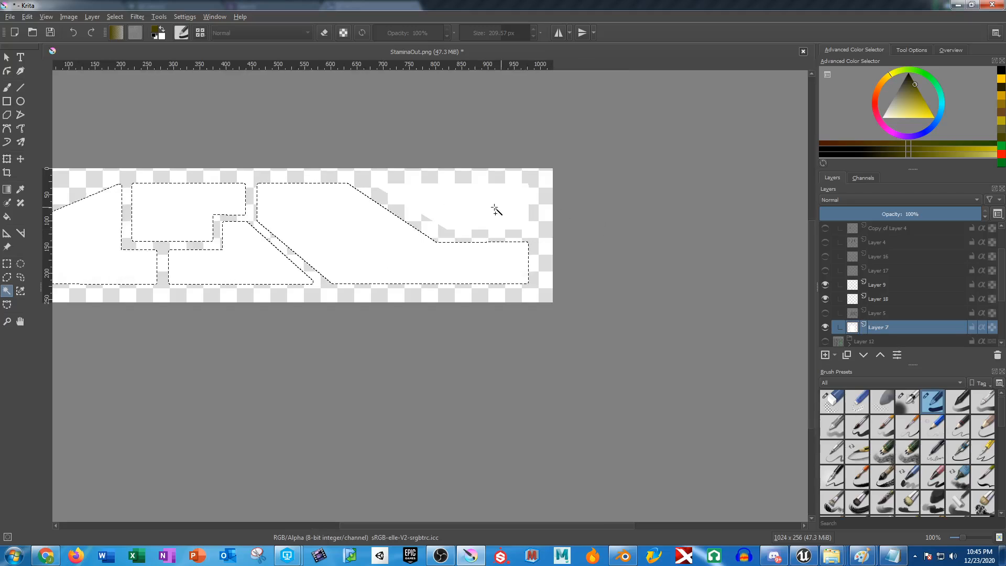
# Paint dark olive texture across the selected panels on Layer 9 with the Texture Big brush preset.
pyautogui.click(880, 285)
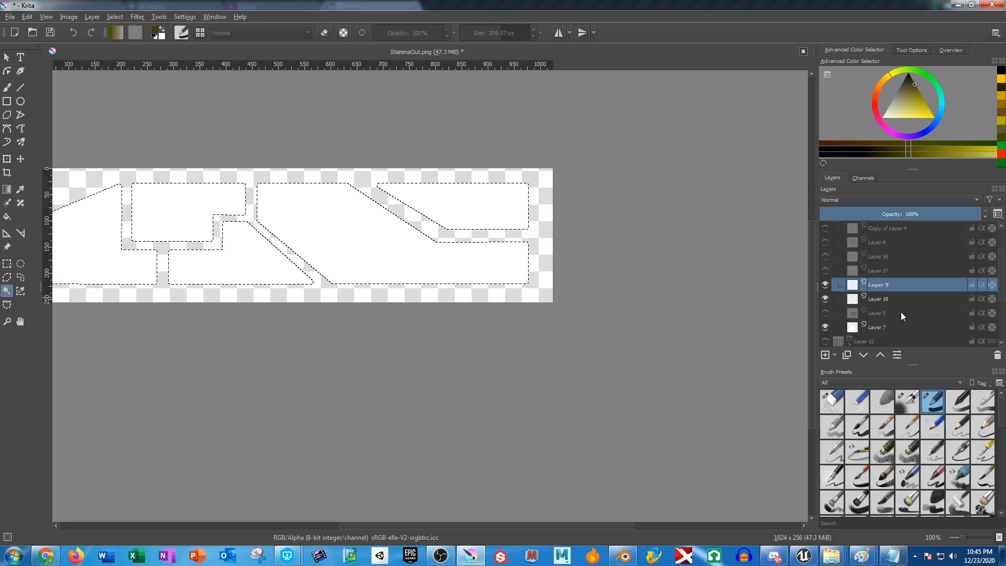
pyautogui.scroll(-5, 944, 428)
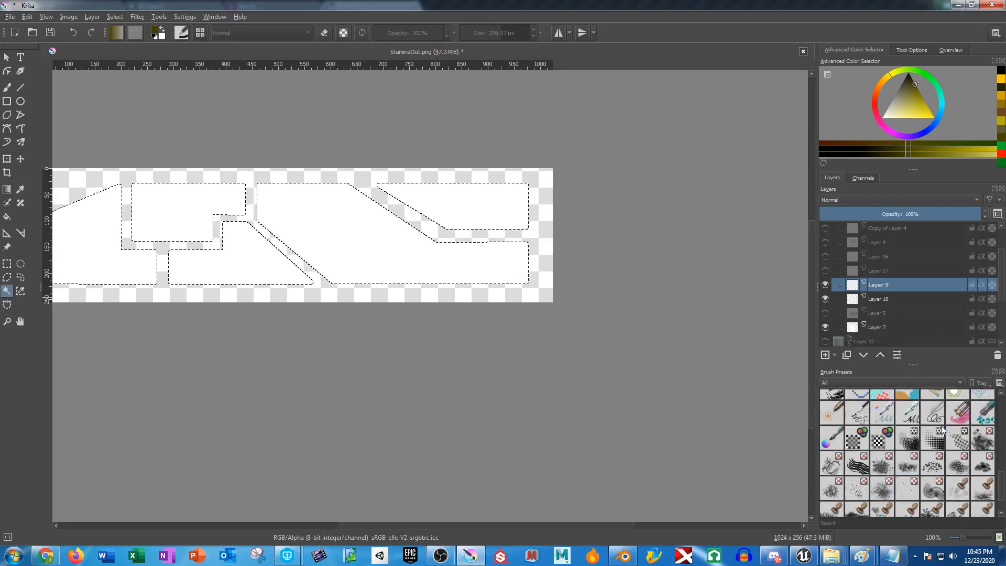
pyautogui.click(982, 438)
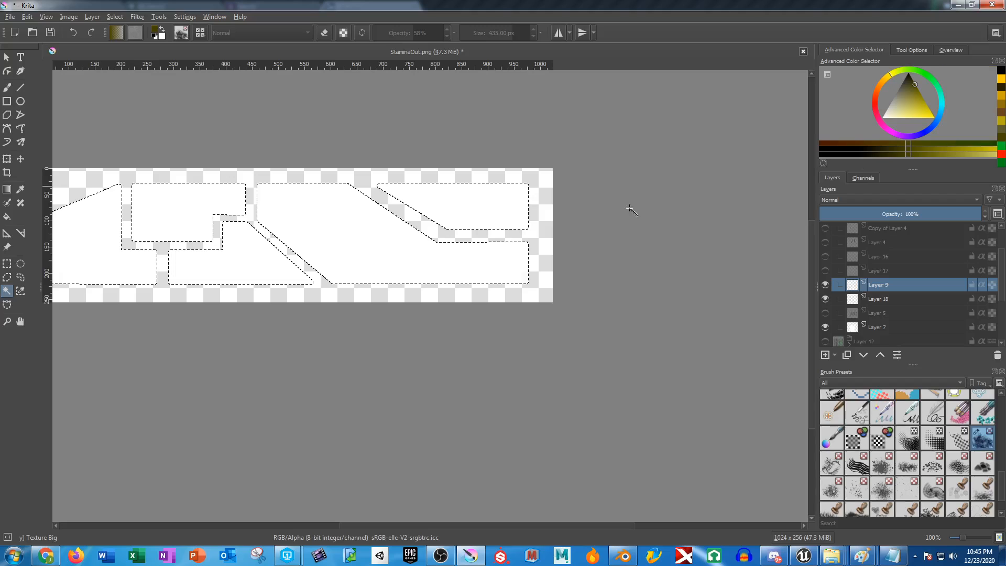
pyautogui.click(7, 88)
pyautogui.moveTo(415, 191)
pyautogui.mouseDown()
pyautogui.moveTo(475, 254)
pyautogui.moveTo(325, 236)
pyautogui.mouseUp()
pyautogui.moveTo(476, 229)
pyautogui.mouseDown()
pyautogui.moveTo(238, 251)
pyautogui.moveTo(251, 248)
pyautogui.mouseUp()
# Cover the pale patches of all the panels with a muted olive-brown texture from the recent colours.
pyautogui.click(1001, 129)
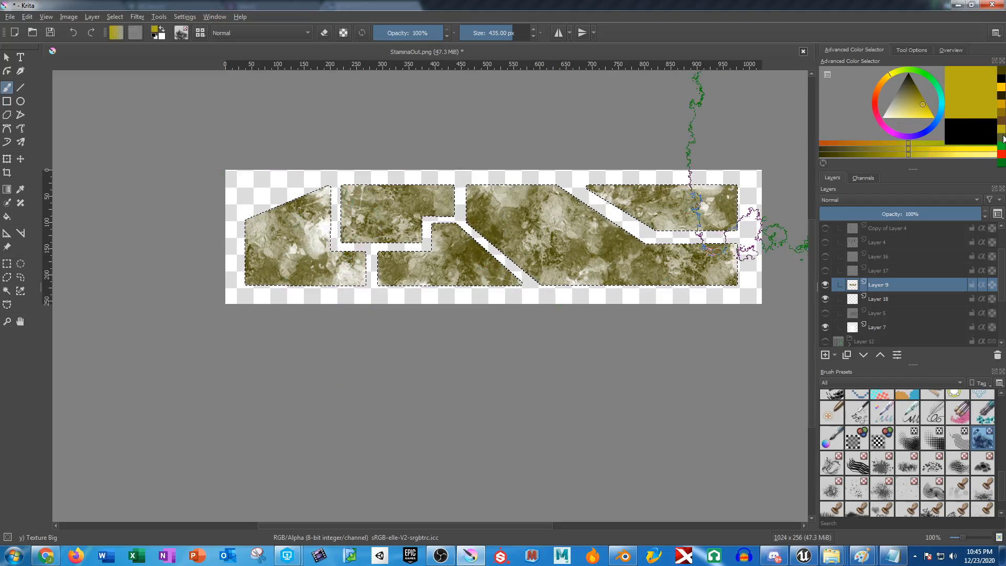
pyautogui.click(1001, 137)
pyautogui.moveTo(655, 189); pyautogui.dragTo(525, 218)
pyautogui.click(570, 245)
pyautogui.moveTo(571, 245)
pyautogui.mouseDown()
pyautogui.moveTo(460, 238)
pyautogui.moveTo(420, 258)
pyautogui.moveTo(258, 285)
pyautogui.moveTo(126, 279)
pyautogui.moveTo(199, 276)
pyautogui.mouseUp()
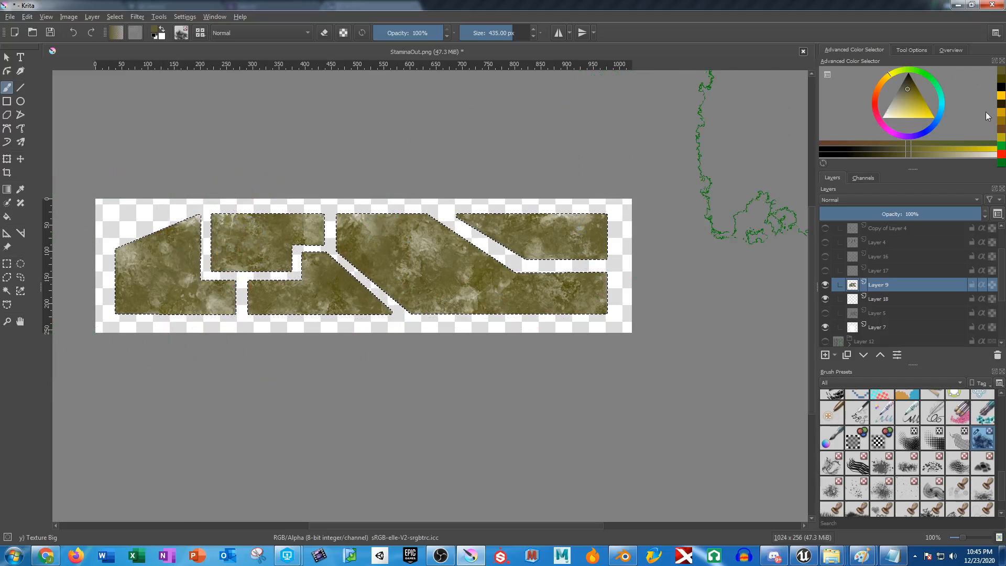
# Brush a mustard yellow texture over the full row of panels on Layer 9.
pyautogui.click(1001, 130)
pyautogui.click(1001, 137)
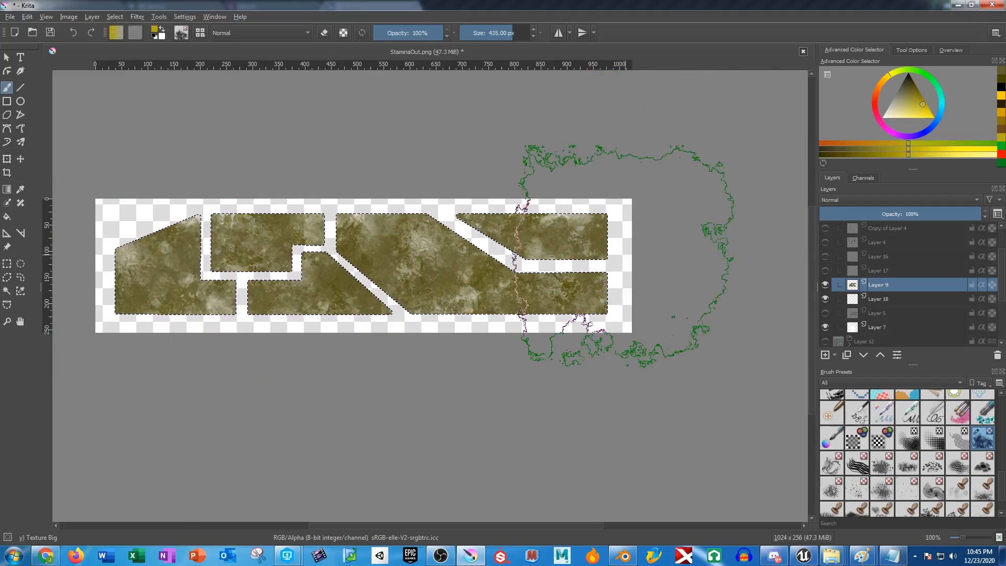
pyautogui.moveTo(623, 255)
pyautogui.mouseDown()
pyautogui.moveTo(424, 278)
pyautogui.moveTo(444, 275)
pyautogui.moveTo(108, 278)
pyautogui.mouseUp()
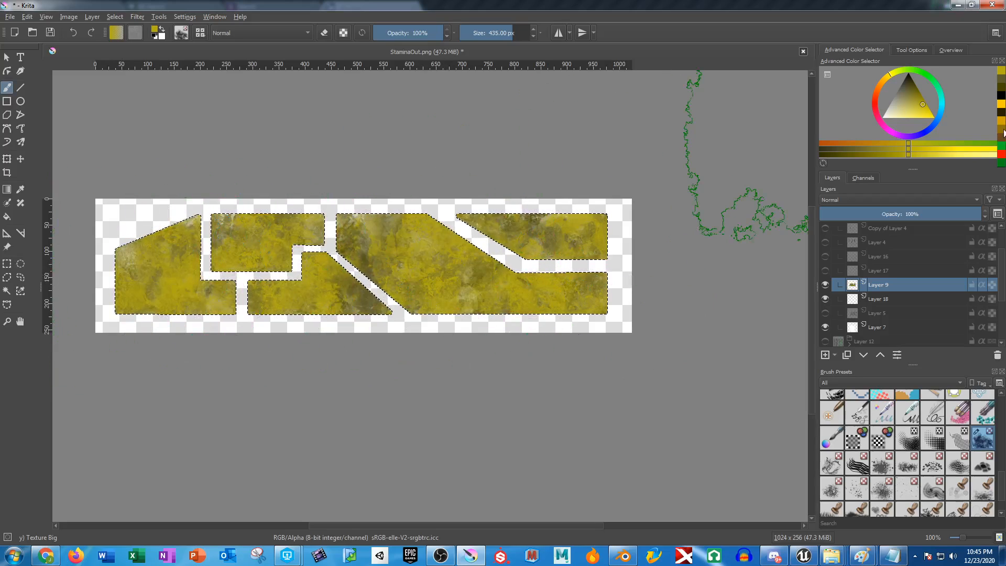
# Brush dark golden-brown and then amber-gold texture over all the selected panels on Layer 9 using the recent colours.
pyautogui.click(1001, 129)
pyautogui.moveTo(663, 220)
pyautogui.mouseDown()
pyautogui.moveTo(607, 261)
pyautogui.moveTo(442, 278)
pyautogui.moveTo(141, 276)
pyautogui.mouseUp()
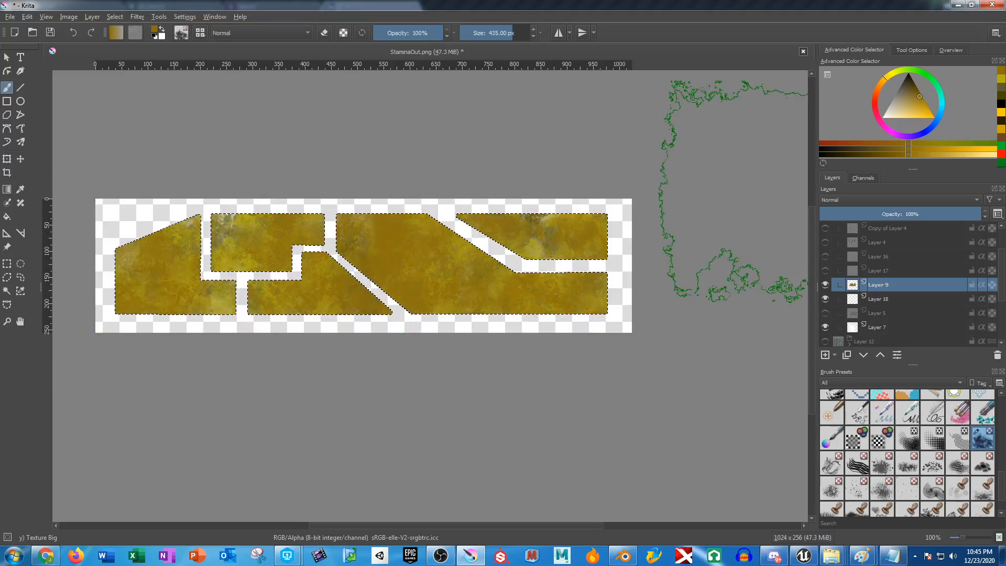
pyautogui.click(1001, 132)
pyautogui.moveTo(593, 255); pyautogui.dragTo(445, 271)
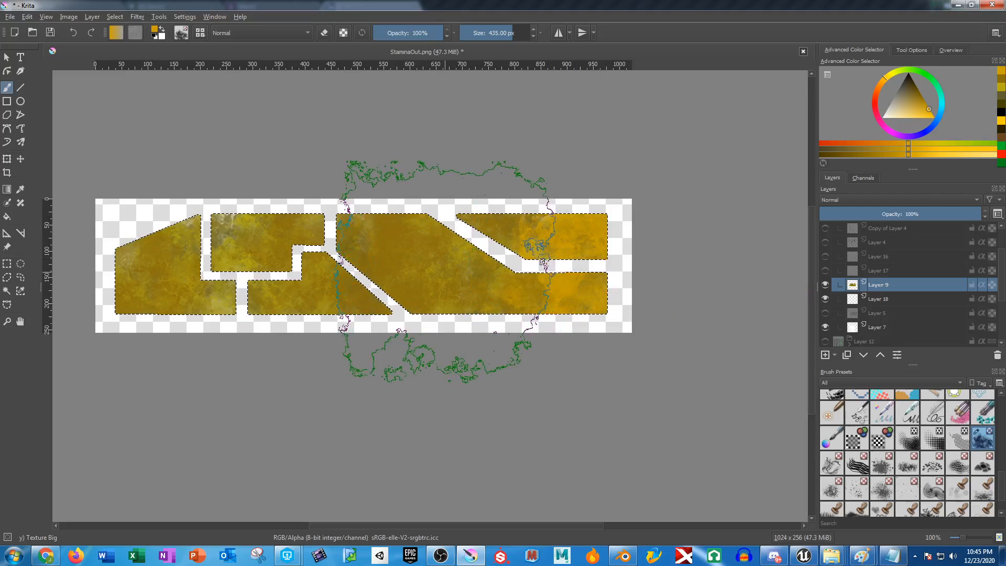
pyautogui.moveTo(285, 277); pyautogui.dragTo(137, 259)
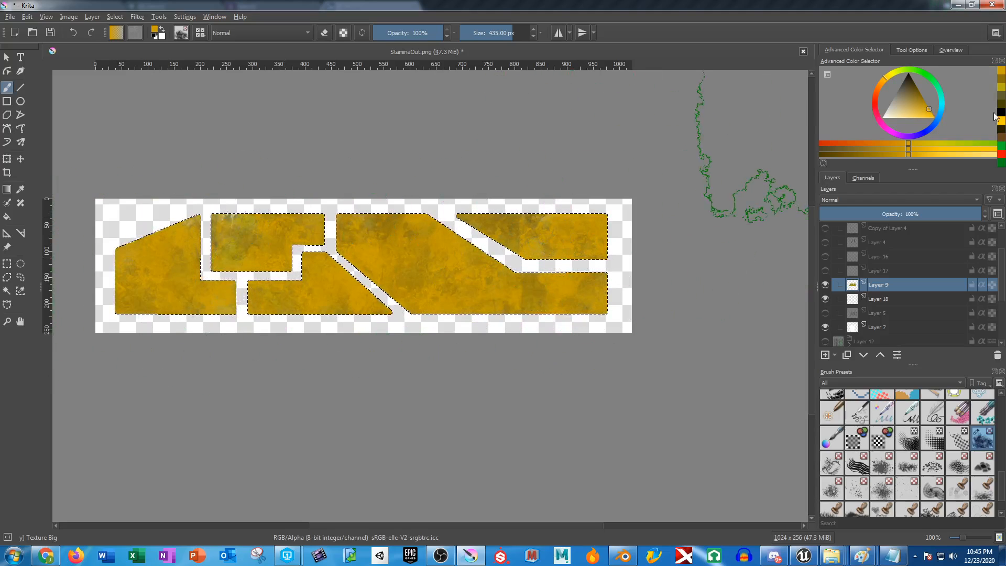
# Layer dark brown and then bright golden-yellow grunge texture across the full row of panels on Layer 9.
pyautogui.click(1000, 129)
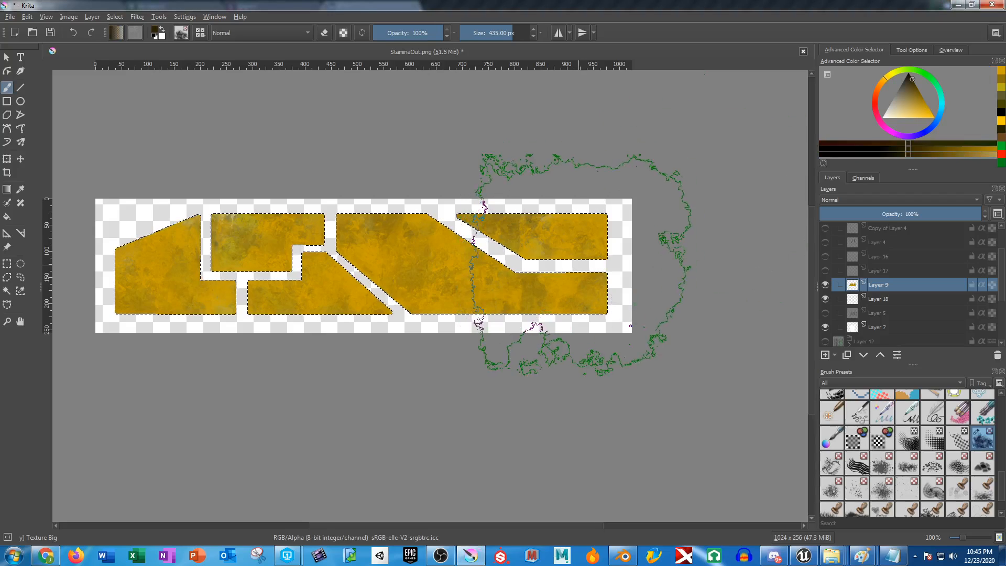
pyautogui.moveTo(588, 263)
pyautogui.mouseDown()
pyautogui.moveTo(299, 279)
pyautogui.moveTo(133, 273)
pyautogui.mouseUp()
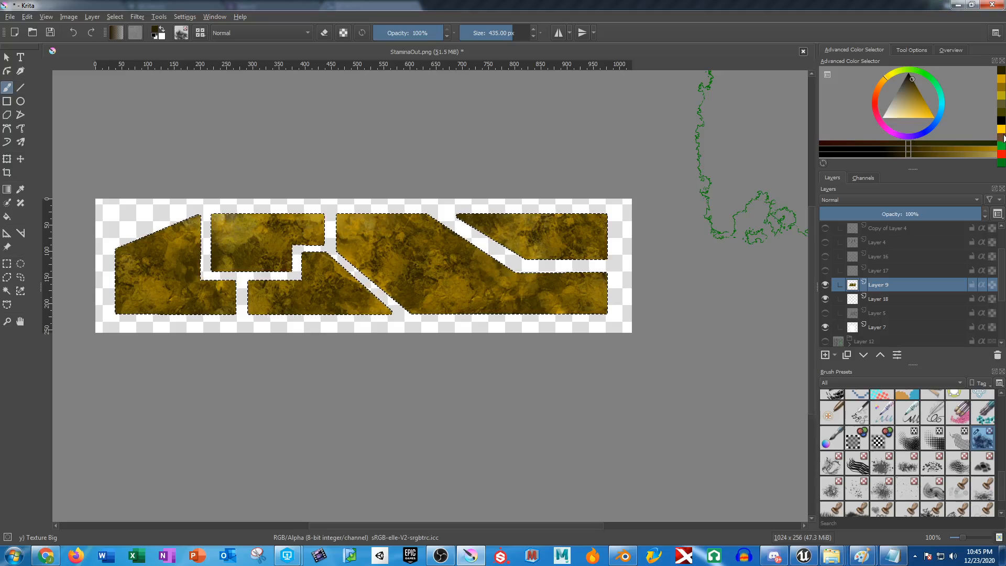
pyautogui.click(1001, 129)
pyautogui.moveTo(620, 281)
pyautogui.mouseDown()
pyautogui.moveTo(392, 289)
pyautogui.moveTo(428, 278)
pyautogui.moveTo(281, 300)
pyautogui.moveTo(260, 276)
pyautogui.moveTo(159, 294)
pyautogui.moveTo(116, 270)
pyautogui.moveTo(116, 288)
pyautogui.moveTo(555, 276)
pyautogui.mouseUp()
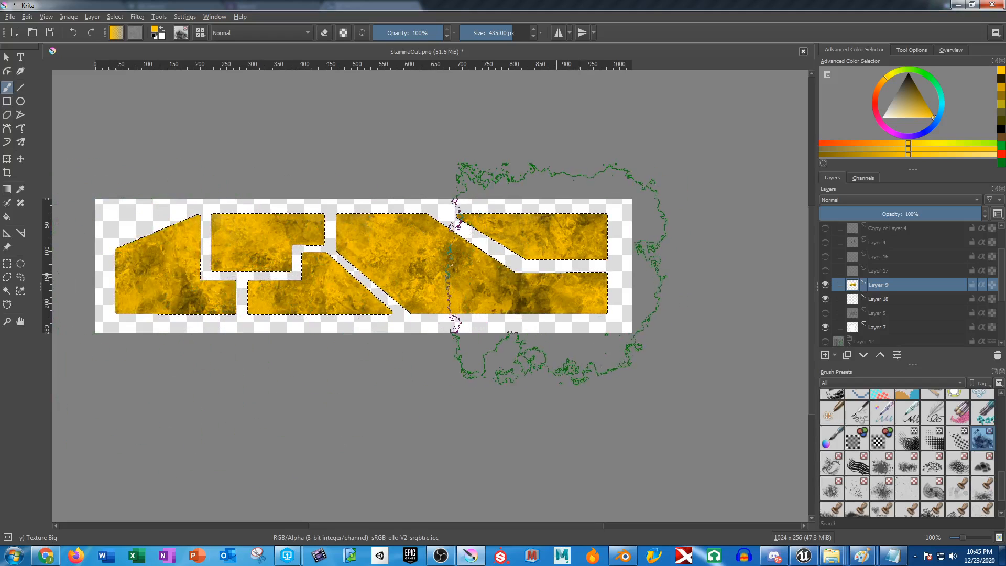
# Add a new layer above Layer 9 and feather the panel selection with a 5 px radius.
pyautogui.click(825, 355)
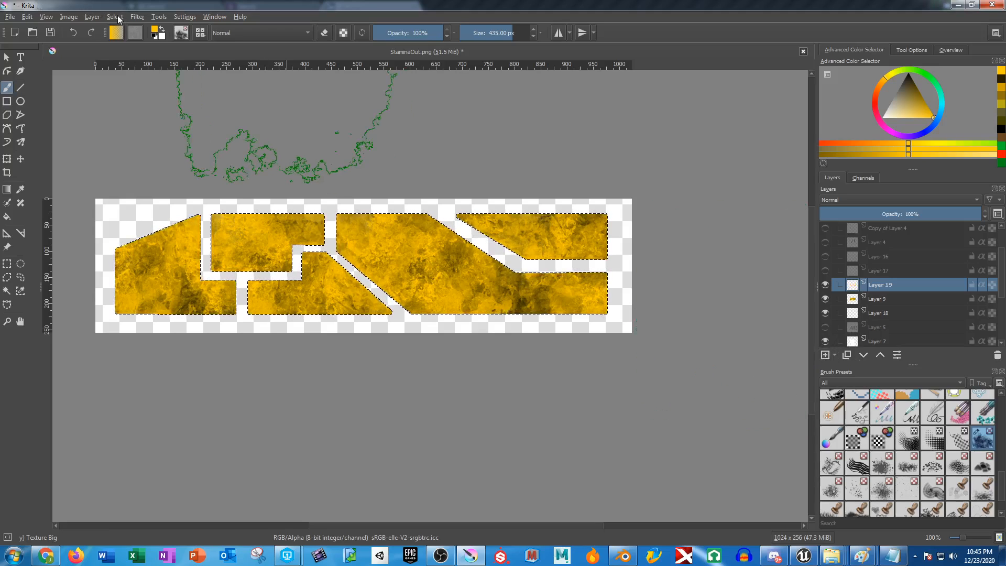
pyautogui.click(92, 17)
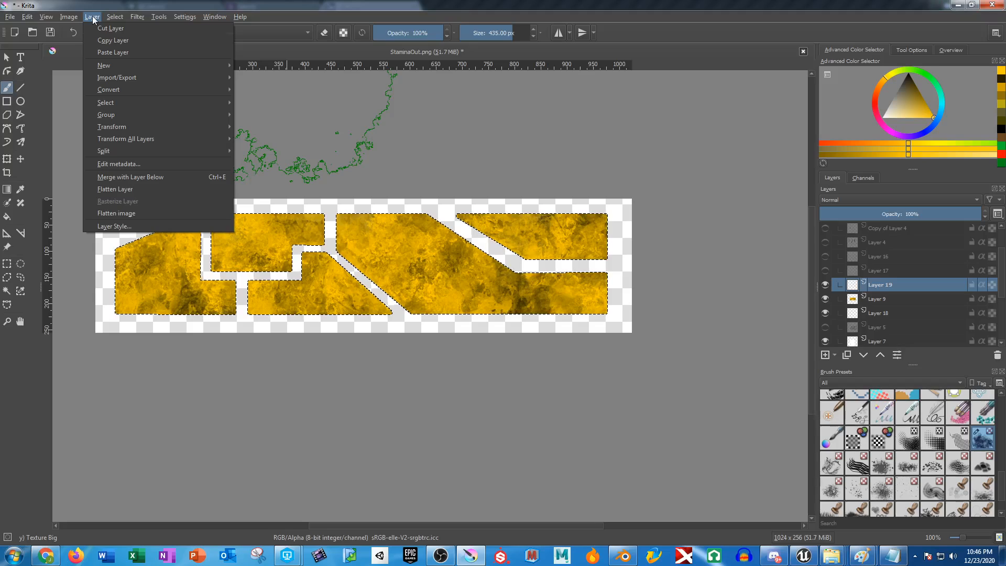
pyautogui.moveTo(114, 17)
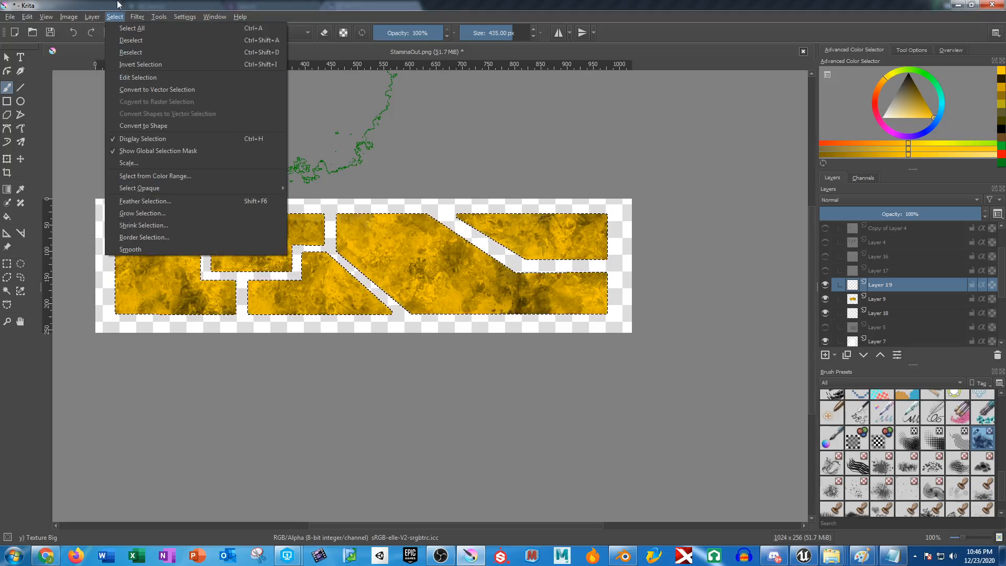
pyautogui.click(171, 199)
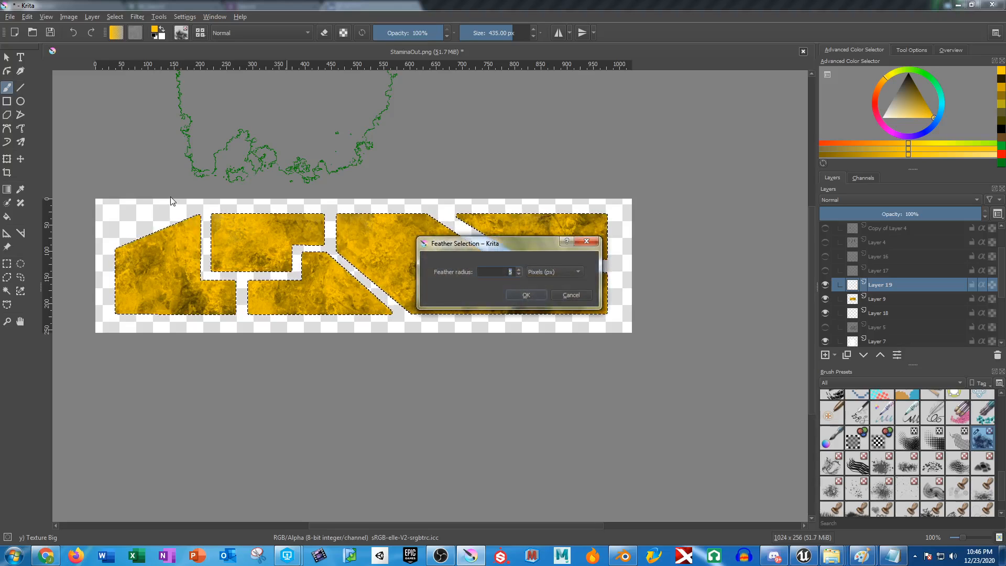
pyautogui.press('Return')
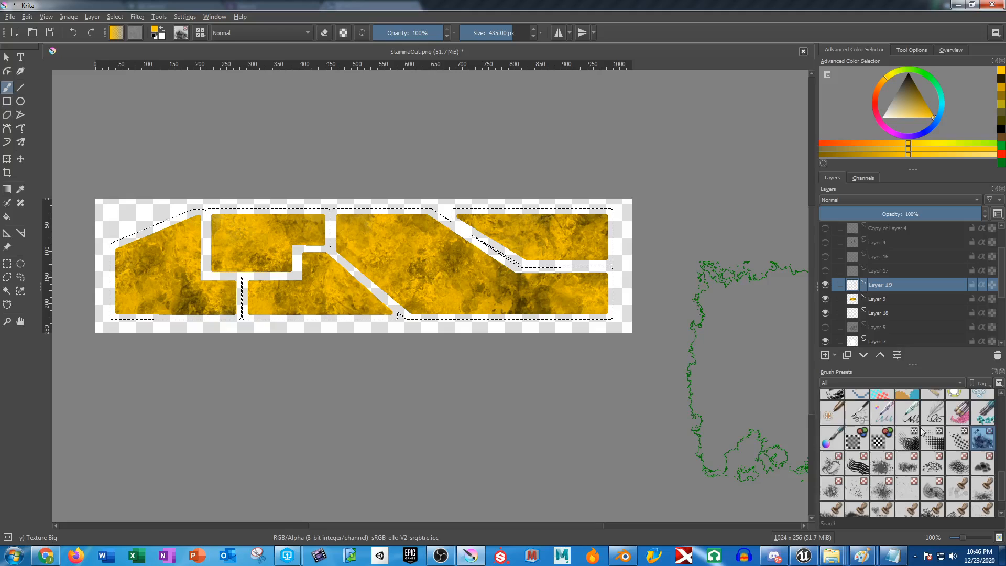
# Choose the Basic-1 brush preset, try a golden-yellow stroke in the feathered selection and undo it.
pyautogui.scroll(10, 950, 425)
pyautogui.click(932, 401)
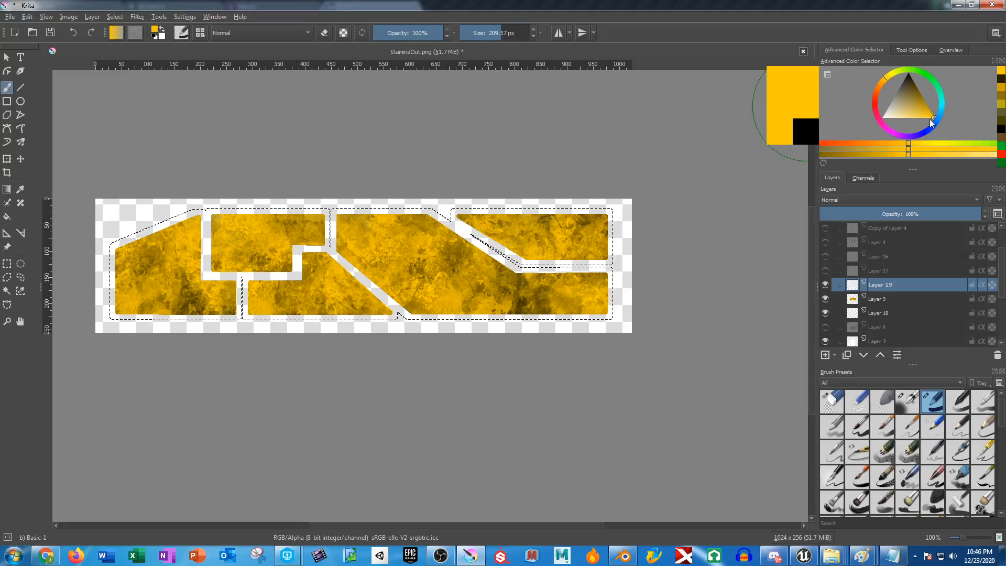
pyautogui.moveTo(648, 220)
pyautogui.mouseDown()
pyautogui.moveTo(196, 217)
pyautogui.moveTo(112, 241)
pyautogui.moveTo(691, 249)
pyautogui.moveTo(712, 264)
pyautogui.mouseUp()
pyautogui.hotkey('ctrl', 'z')
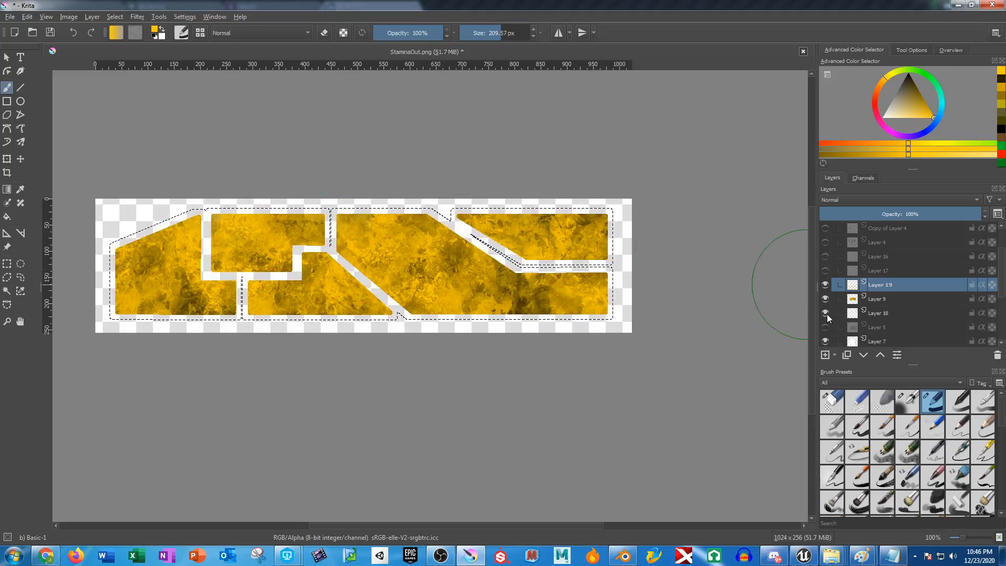
pyautogui.click(825, 299)
pyautogui.click(9, 292)
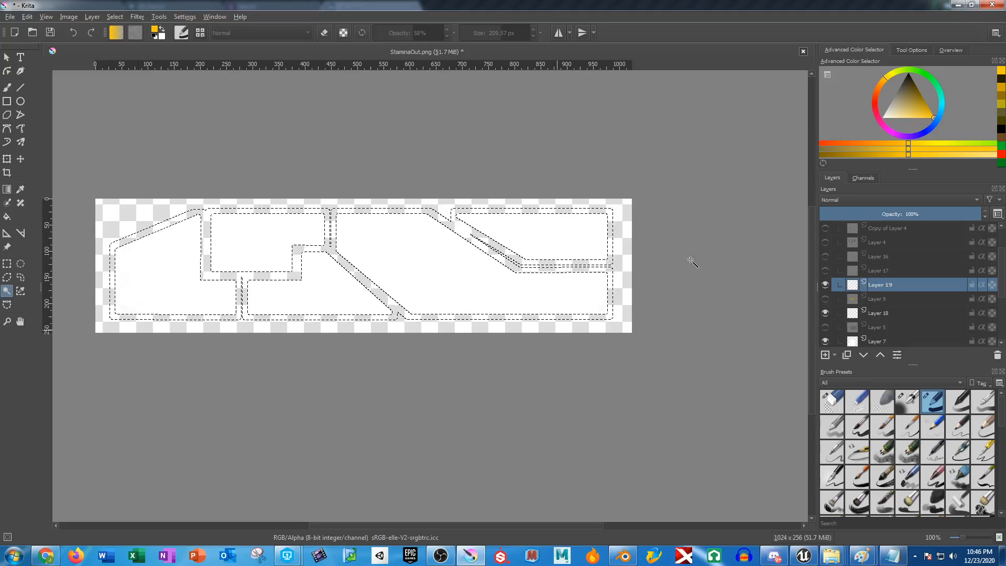
pyautogui.click(825, 298)
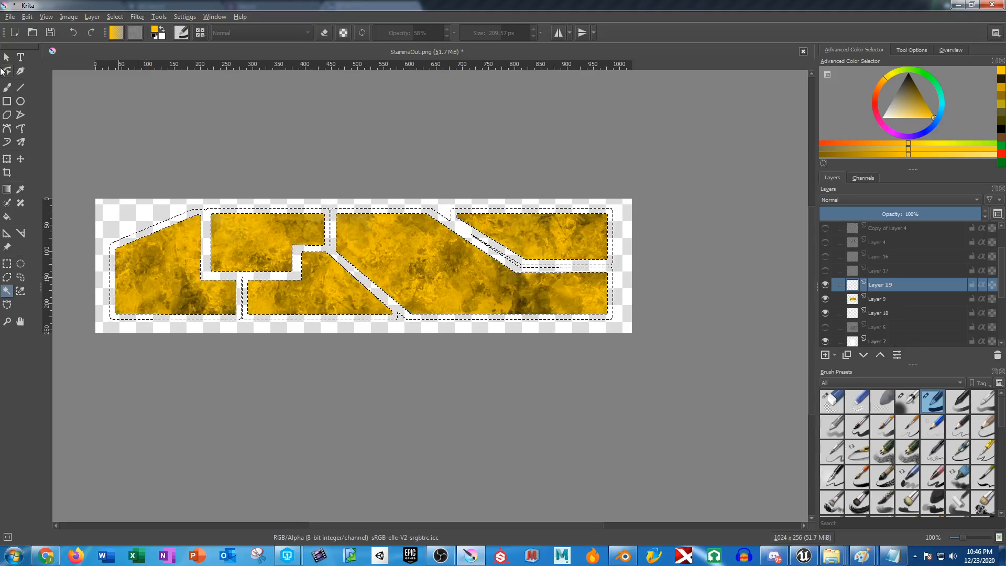
# Paint a soft golden-yellow glow around the panels through the feathered selection on Layer 19 with the Basic-1 brush.
pyautogui.click(7, 87)
pyautogui.moveTo(179, 250)
pyautogui.mouseDown()
pyautogui.moveTo(698, 229)
pyautogui.moveTo(33, 289)
pyautogui.moveTo(336, 222)
pyautogui.moveTo(136, 258)
pyautogui.moveTo(137, 204)
pyautogui.moveTo(335, 262)
pyautogui.moveTo(525, 279)
pyautogui.moveTo(468, 361)
pyautogui.moveTo(421, 195)
pyautogui.mouseUp()
pyautogui.moveTo(319, 201)
pyautogui.mouseDown()
pyautogui.moveTo(277, 237)
pyautogui.moveTo(495, 323)
pyautogui.moveTo(545, 264)
pyautogui.moveTo(640, 206)
pyautogui.mouseUp()
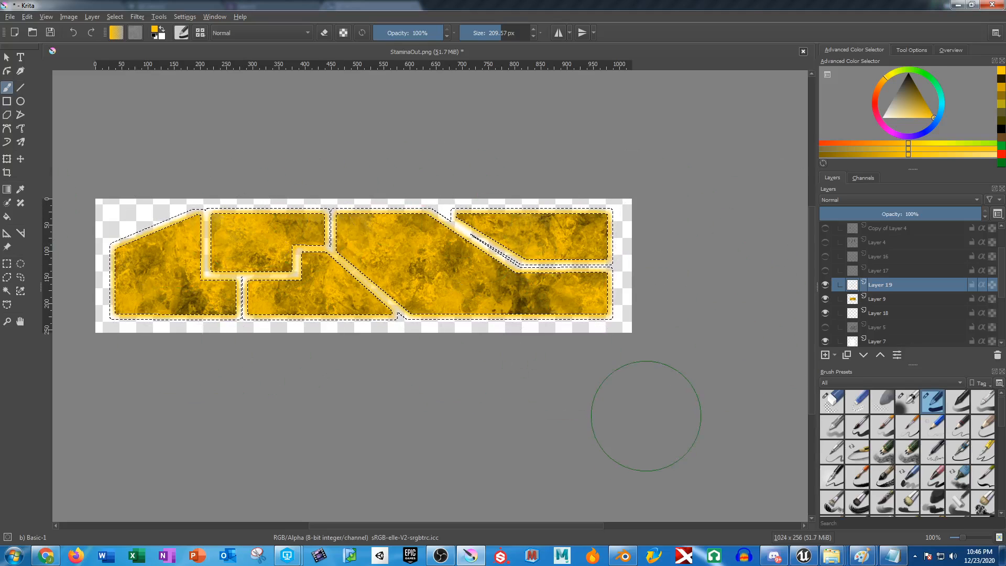
# Save the artwork as StaminaGlow.png in the JW_HUD folder, replacing the existing file and accepting the PNG export options.
pyautogui.hotkey('ctrl', 'shift', 's')
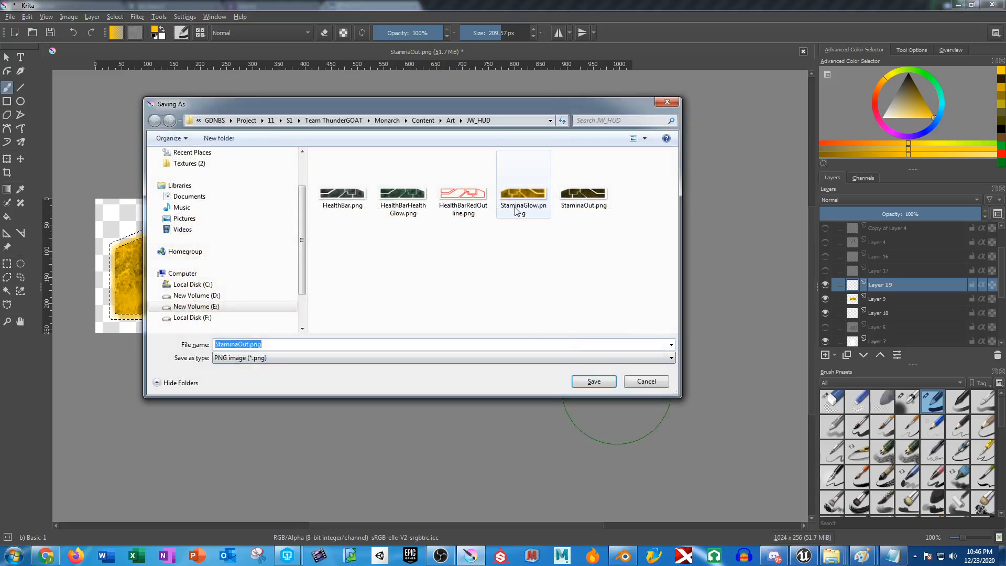
pyautogui.click(599, 386)
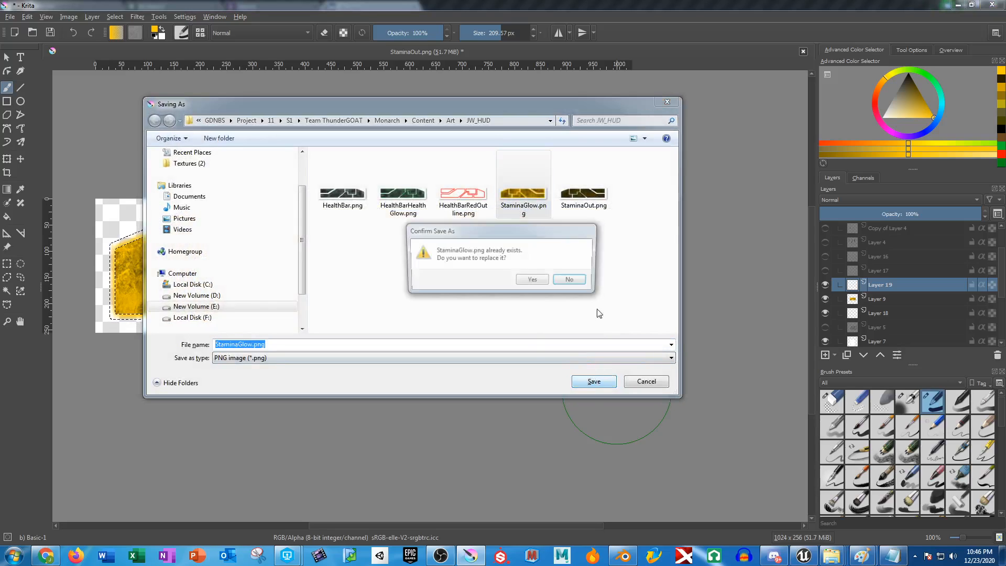
pyautogui.click(535, 280)
pyautogui.click(639, 439)
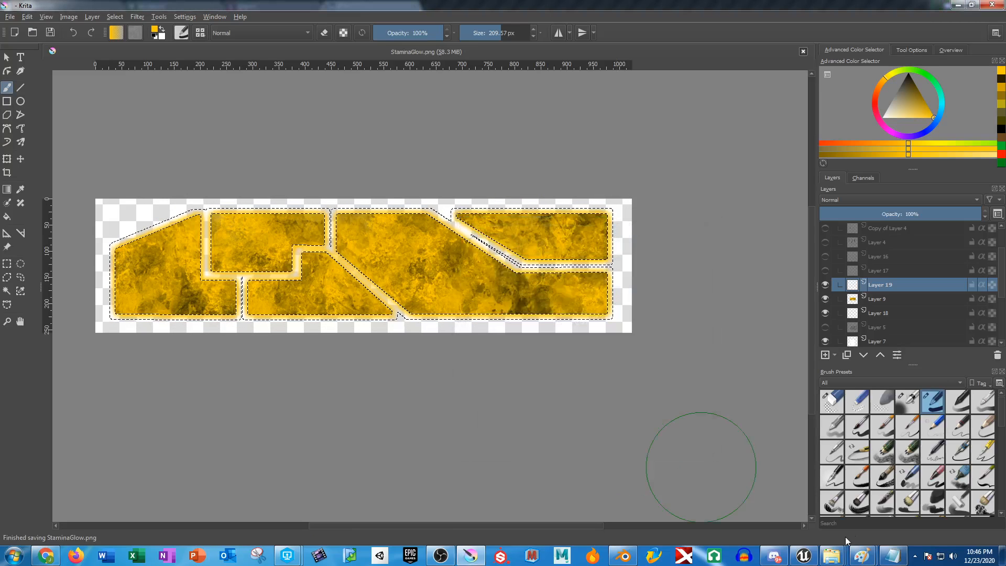
# Switch to Unreal Editor, import the changed source file and inspect the stamina bar's end in the W_HUD designer.
pyautogui.click(804, 555)
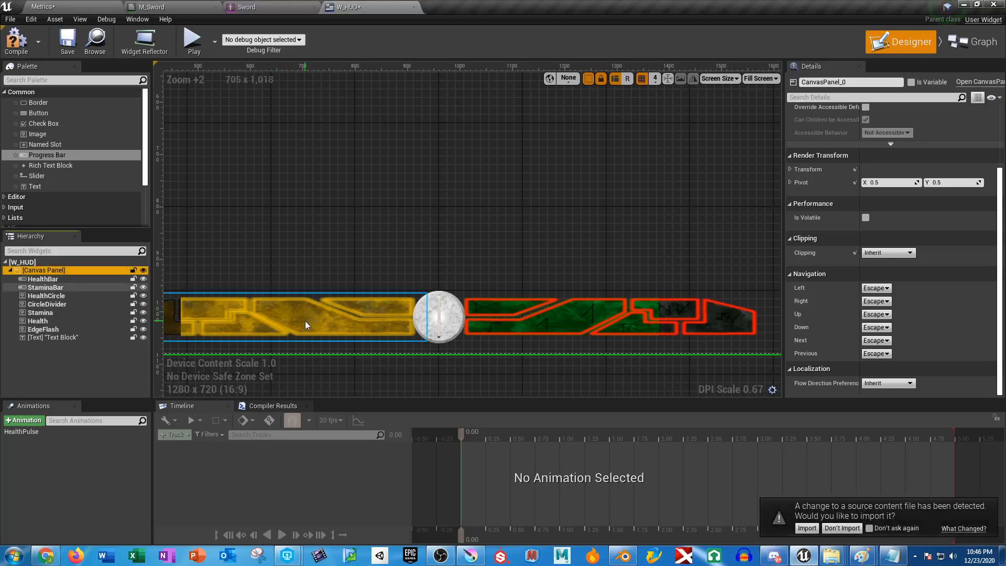
pyautogui.click(813, 529)
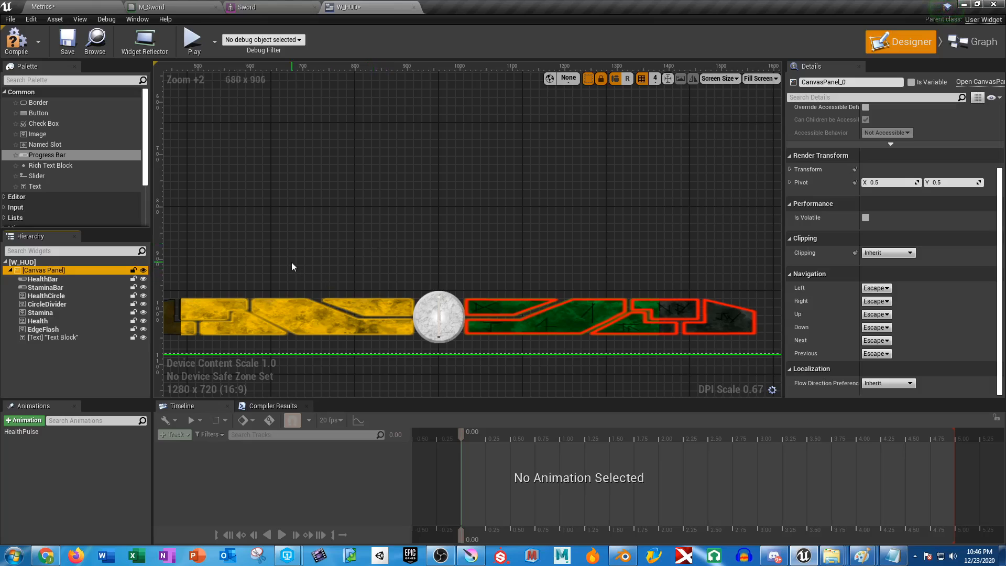
pyautogui.scroll(3, 291, 267)
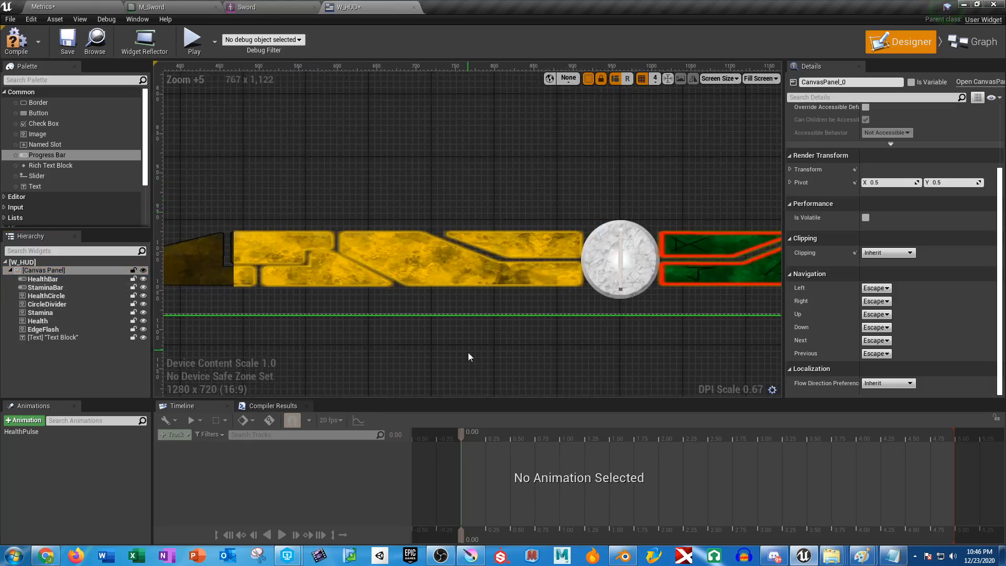
pyautogui.moveTo(400, 337); pyautogui.dragTo(609, 327)
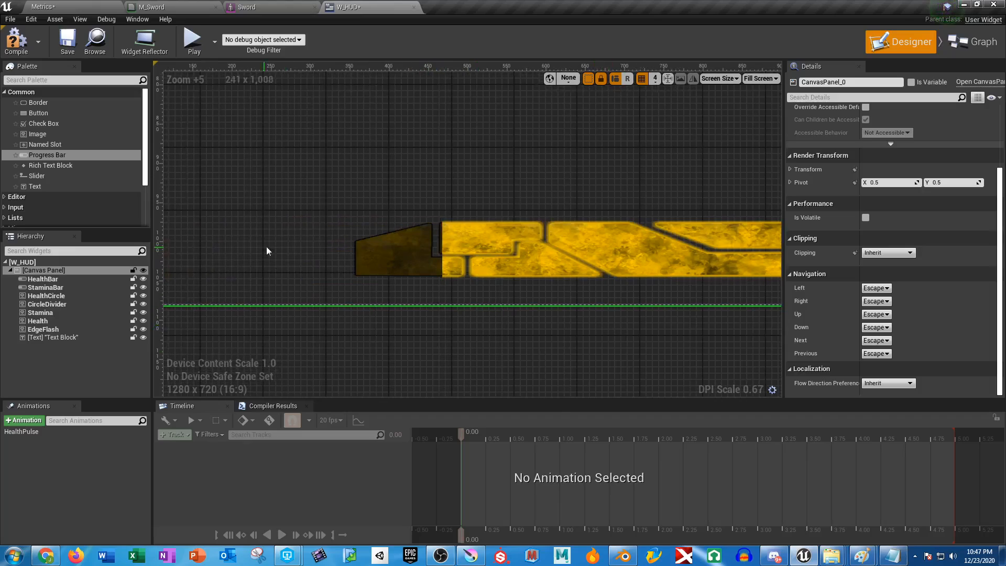
pyautogui.click(373, 242)
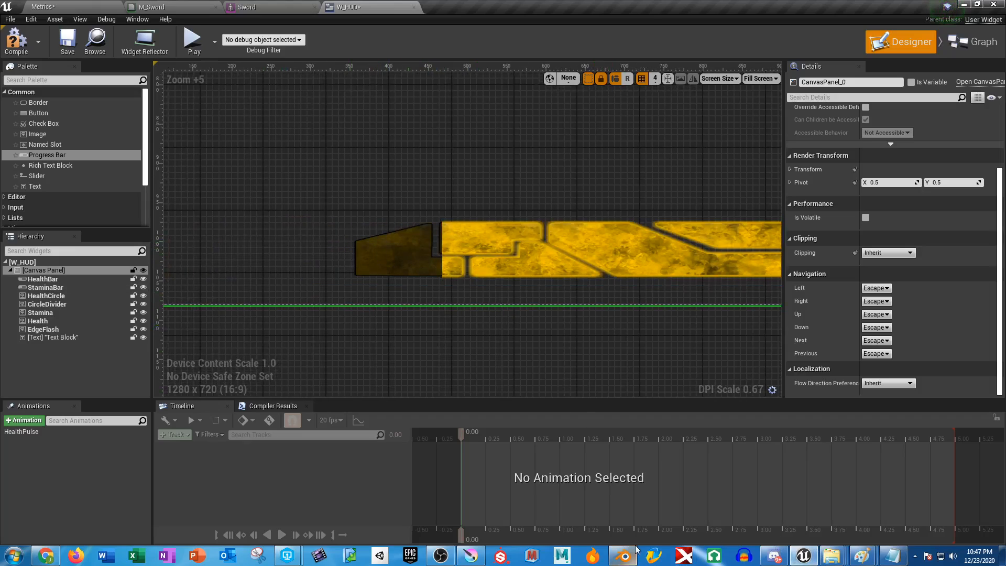
# Switch back to Krita and hide Layer 19 and Layer 9.
pyautogui.click(470, 555)
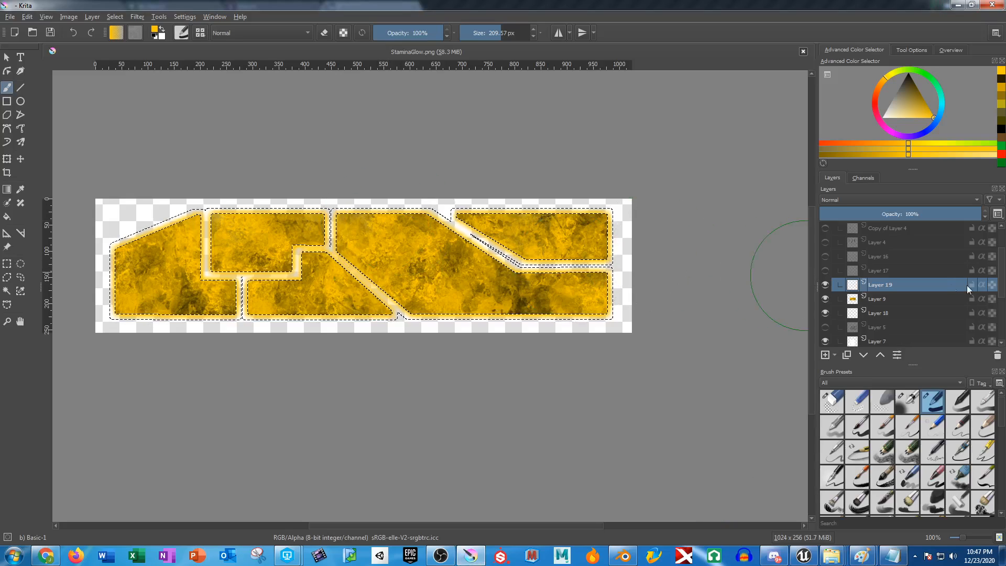
pyautogui.click(824, 284)
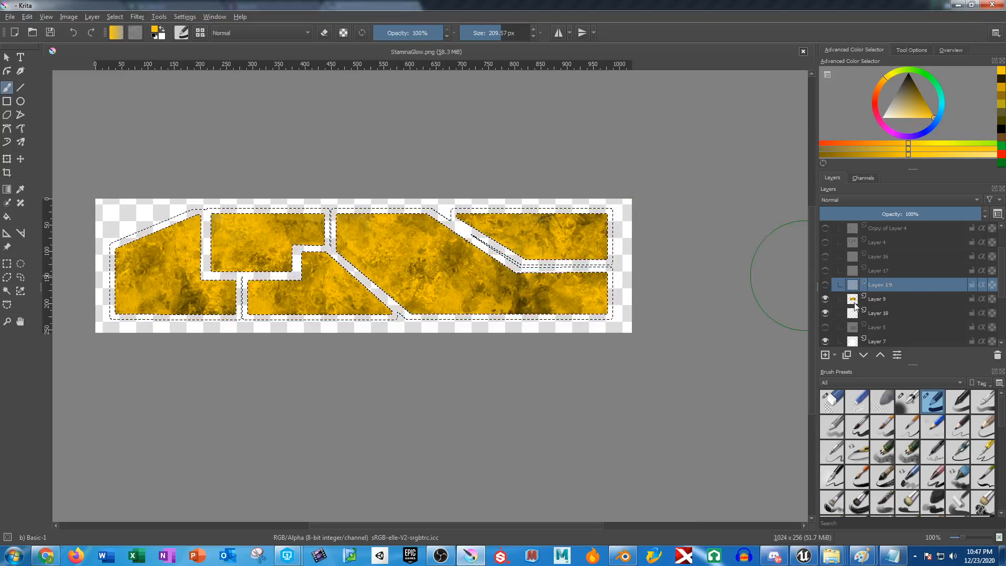
pyautogui.click(825, 298)
# Add a new layer above Layer 9 and select all the white panel shapes with the Contiguous Selection tool.
pyautogui.click(7, 290)
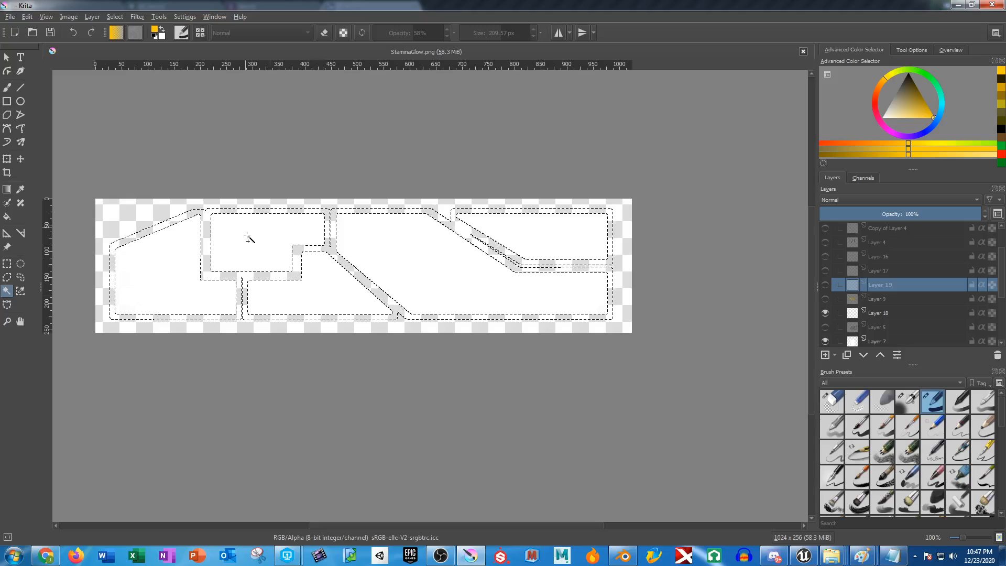
pyautogui.click(883, 313)
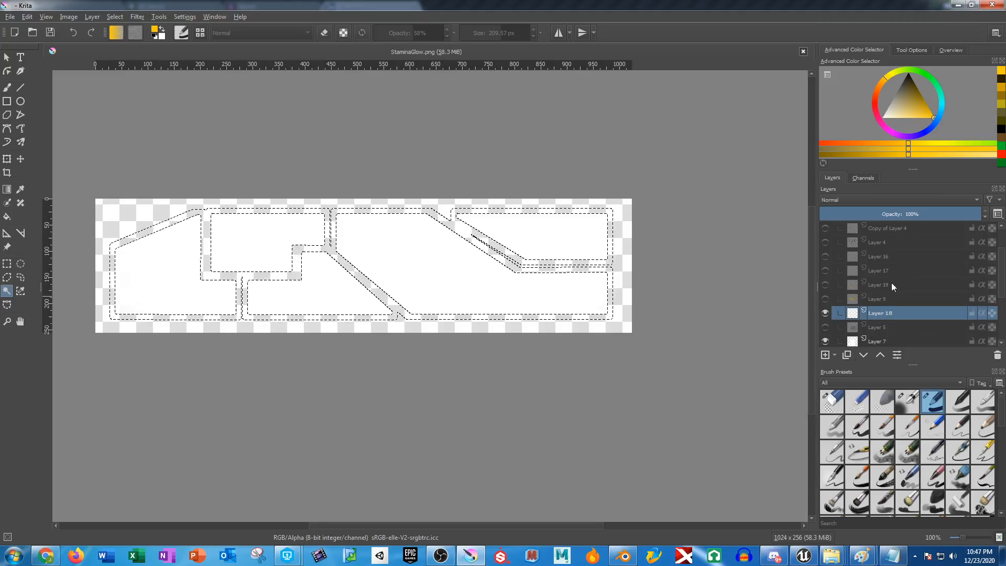
pyautogui.click(888, 299)
pyautogui.click(823, 355)
pyautogui.click(572, 242)
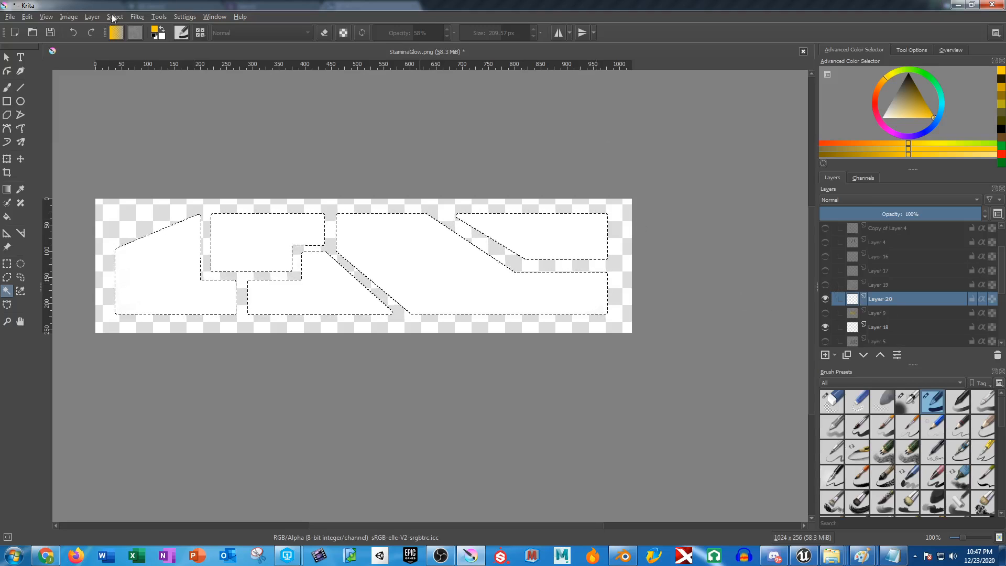
# Grow the panel selection by 1 pixel.
pyautogui.click(136, 17)
pyautogui.moveTo(115, 17)
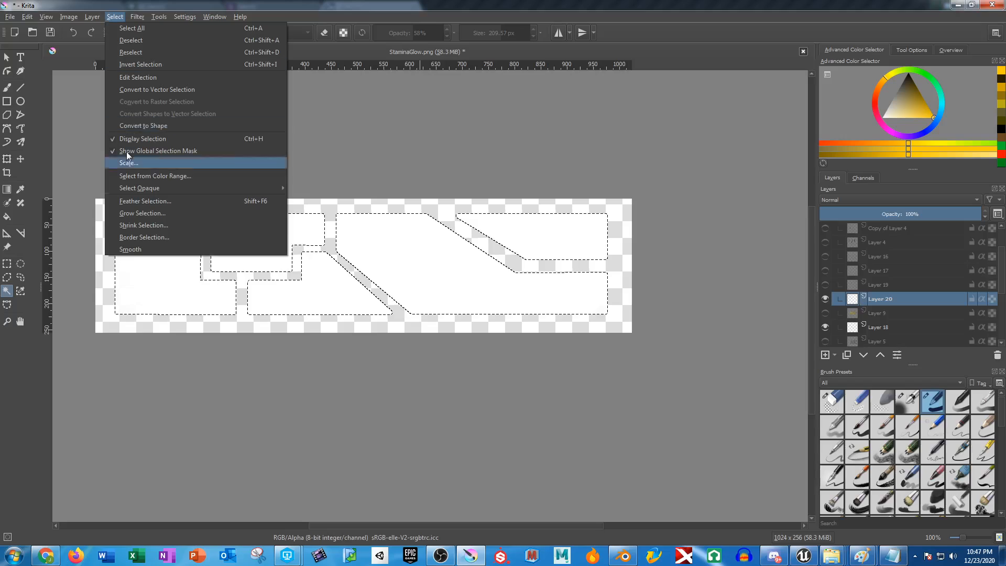
pyautogui.click(139, 218)
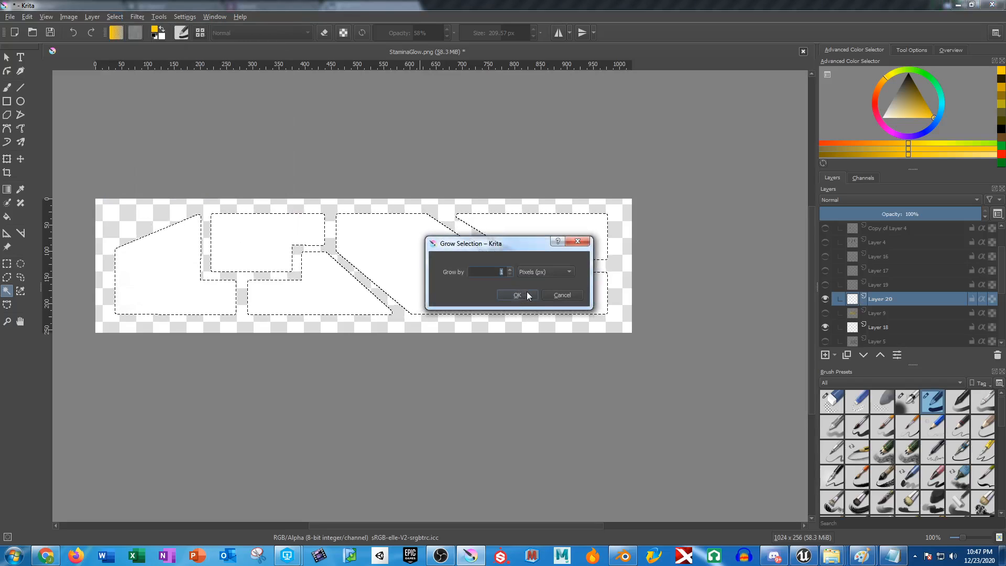
pyautogui.click(512, 294)
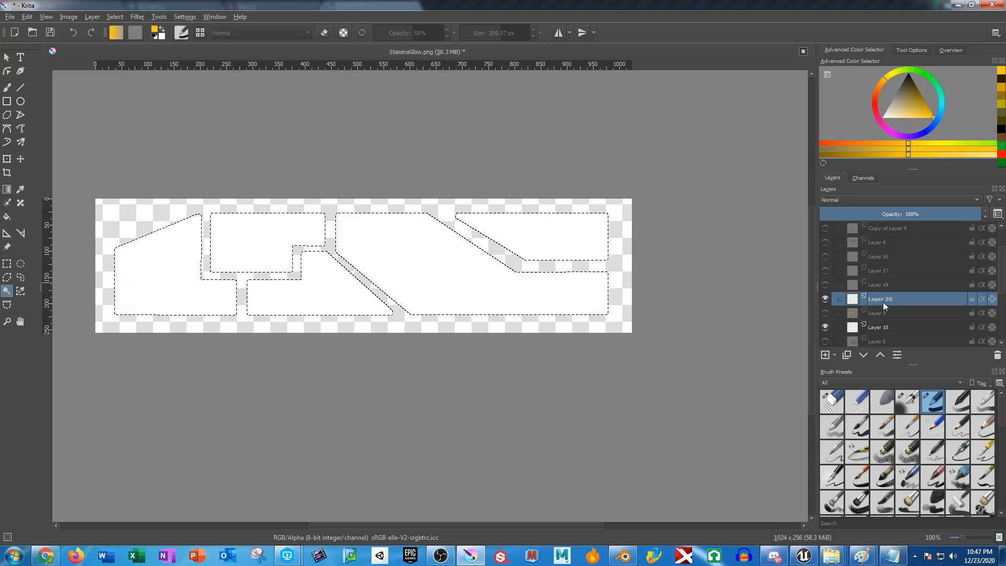
# Paint all the selected panels solid black on Layer 20 with the Basic-1 brush and show Layer 9 again.
pyautogui.press('d')
pyautogui.click(6, 87)
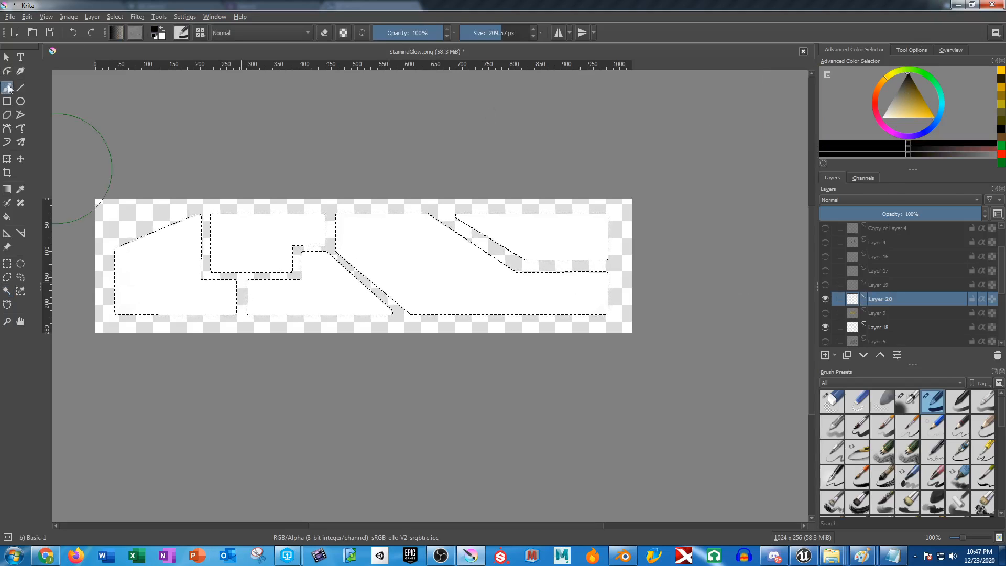
pyautogui.moveTo(618, 219)
pyautogui.mouseDown()
pyautogui.moveTo(157, 262)
pyautogui.moveTo(617, 265)
pyautogui.moveTo(45, 236)
pyautogui.mouseUp()
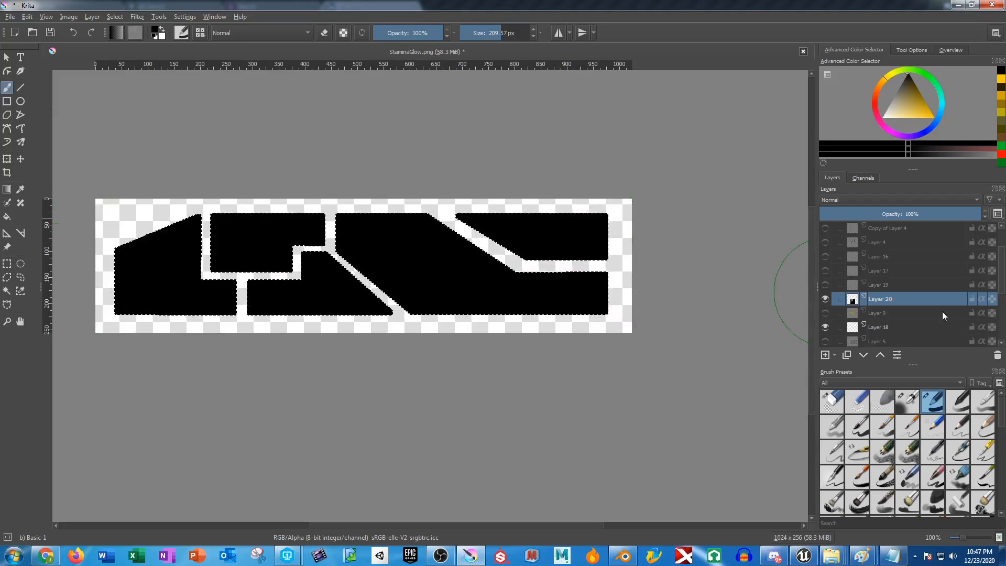
pyautogui.click(825, 312)
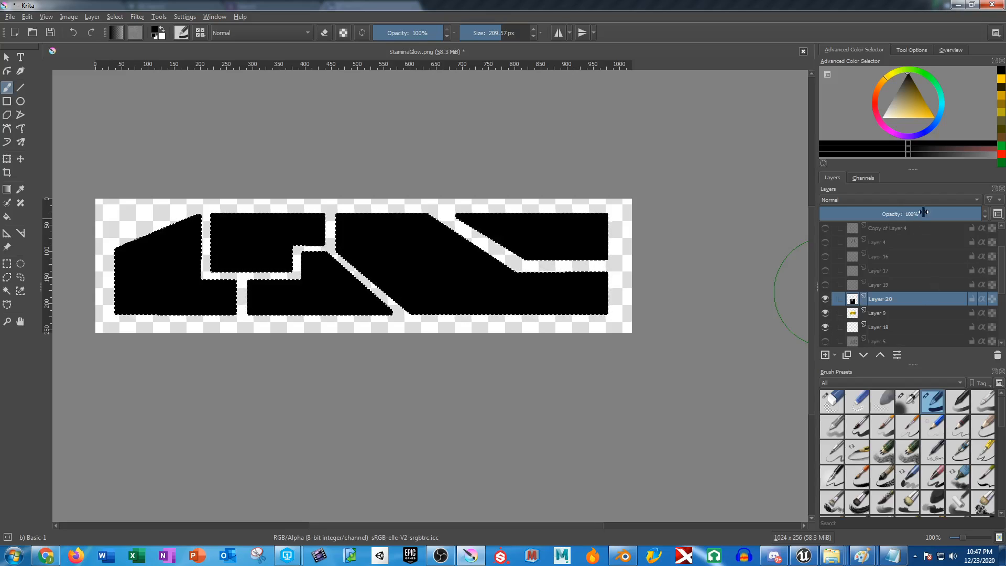
# Lower the opacity of the black panel layer, Layer 20, to 59%.
pyautogui.moveTo(924, 214)
pyautogui.mouseDown()
pyautogui.moveTo(871, 213)
pyautogui.moveTo(915, 215)
pyautogui.mouseUp()
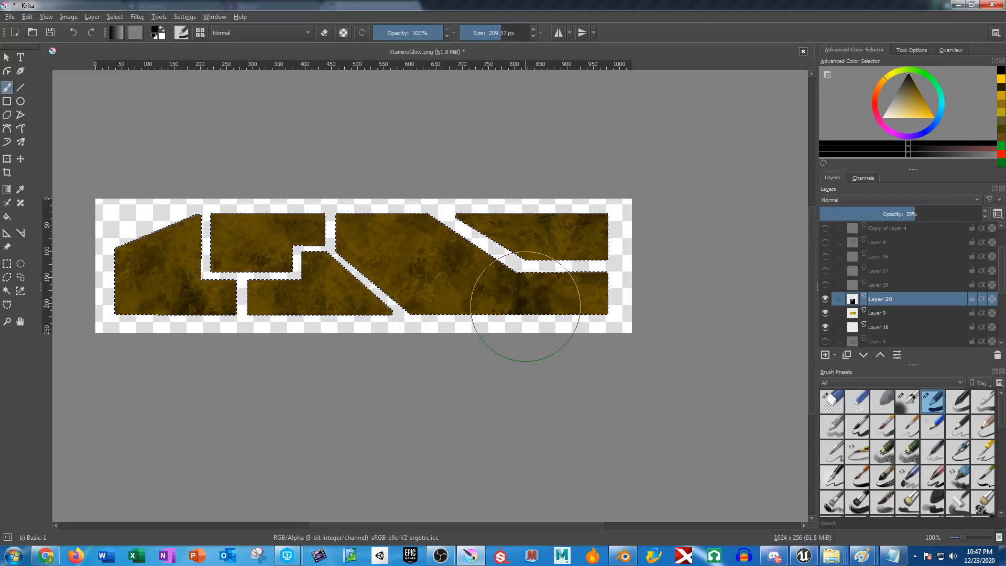
# Switch to the W_HUD widget in Unreal Editor and examine the StaminaBar's background and fill images in its style settings.
pyautogui.click(804, 555)
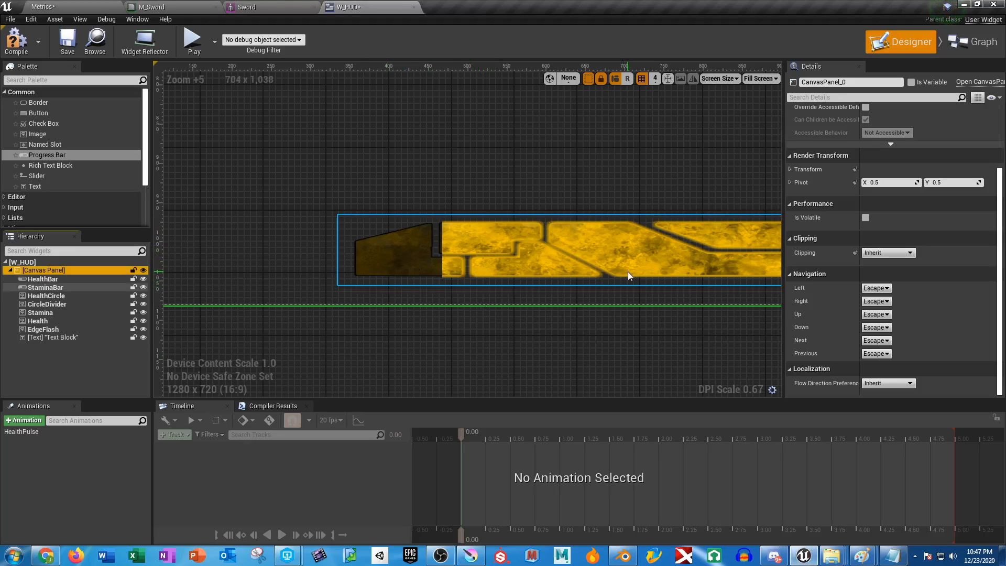
pyautogui.moveTo(627, 272); pyautogui.dragTo(543, 272)
pyautogui.scroll(4, 886, 283)
pyautogui.scroll(1, 886, 282)
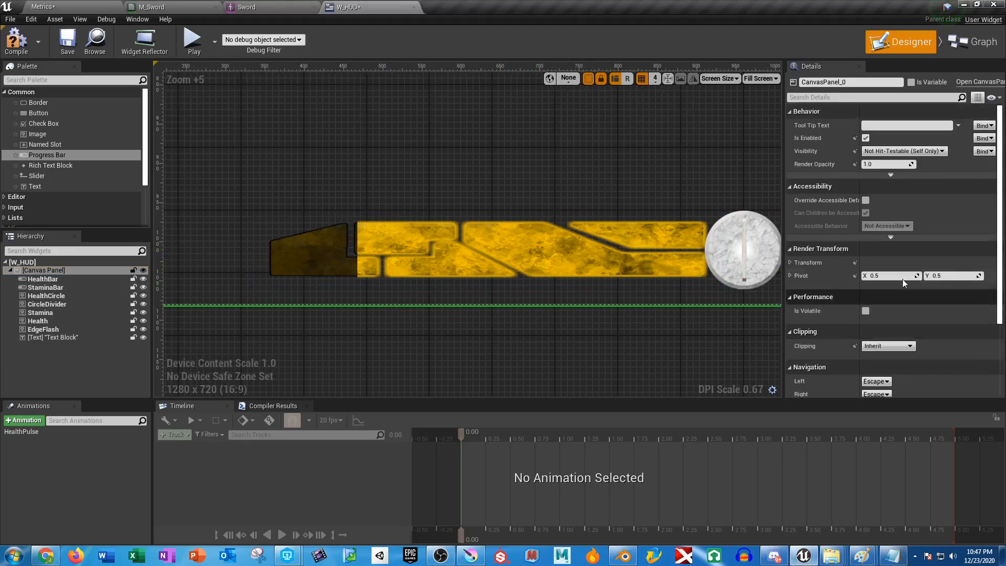
pyautogui.scroll(-4, 903, 278)
pyautogui.scroll(4, 916, 287)
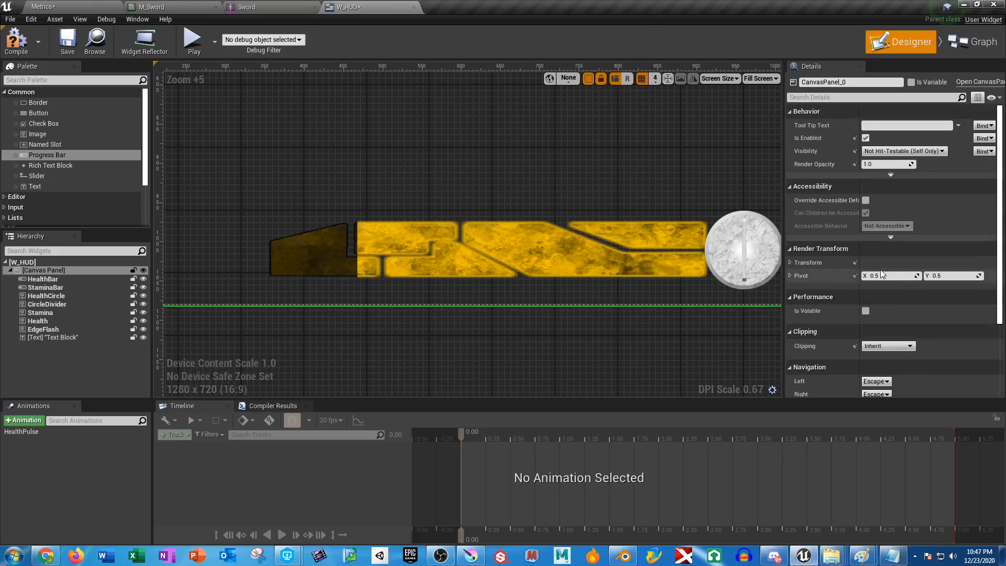
pyautogui.click(53, 287)
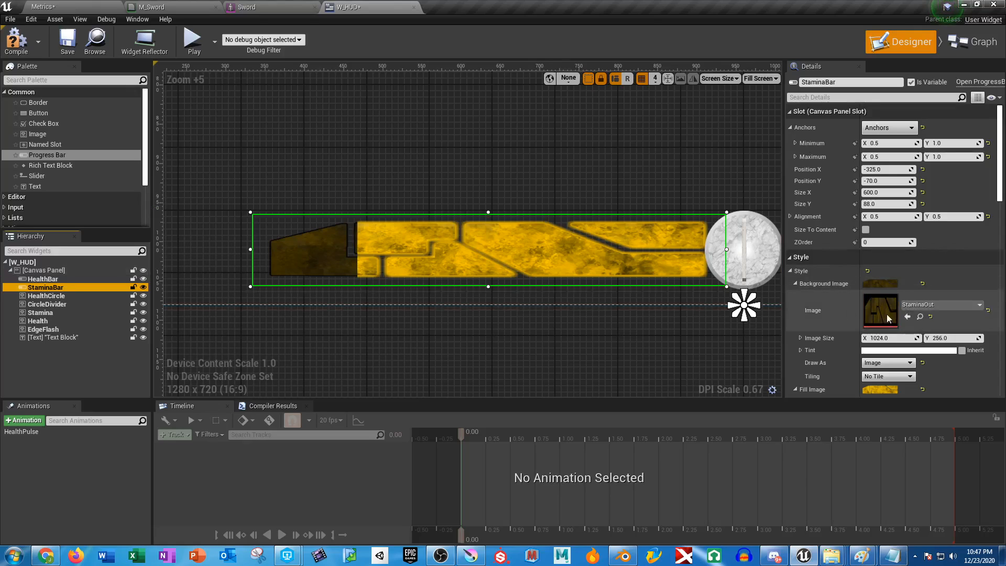
pyautogui.scroll(-3, 886, 317)
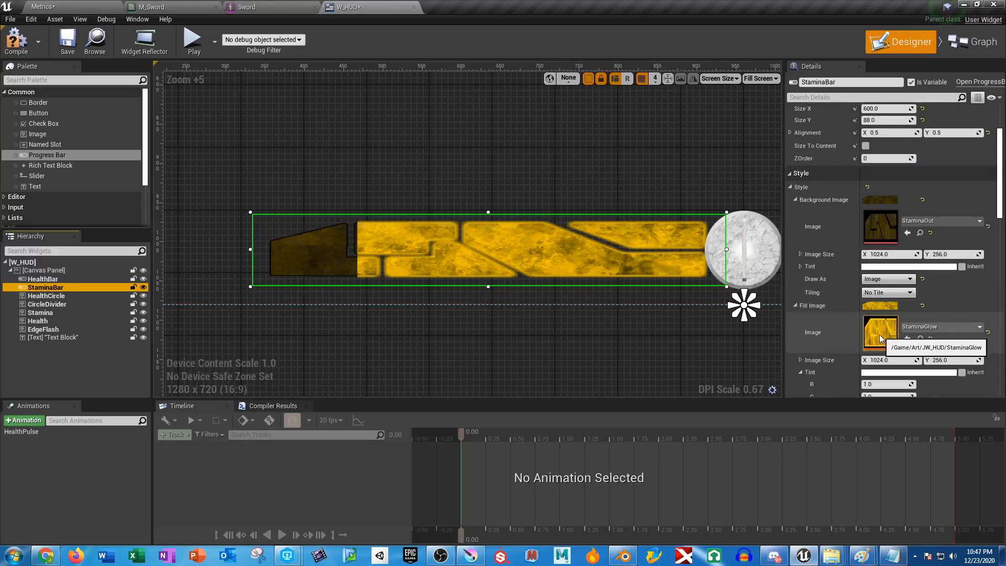